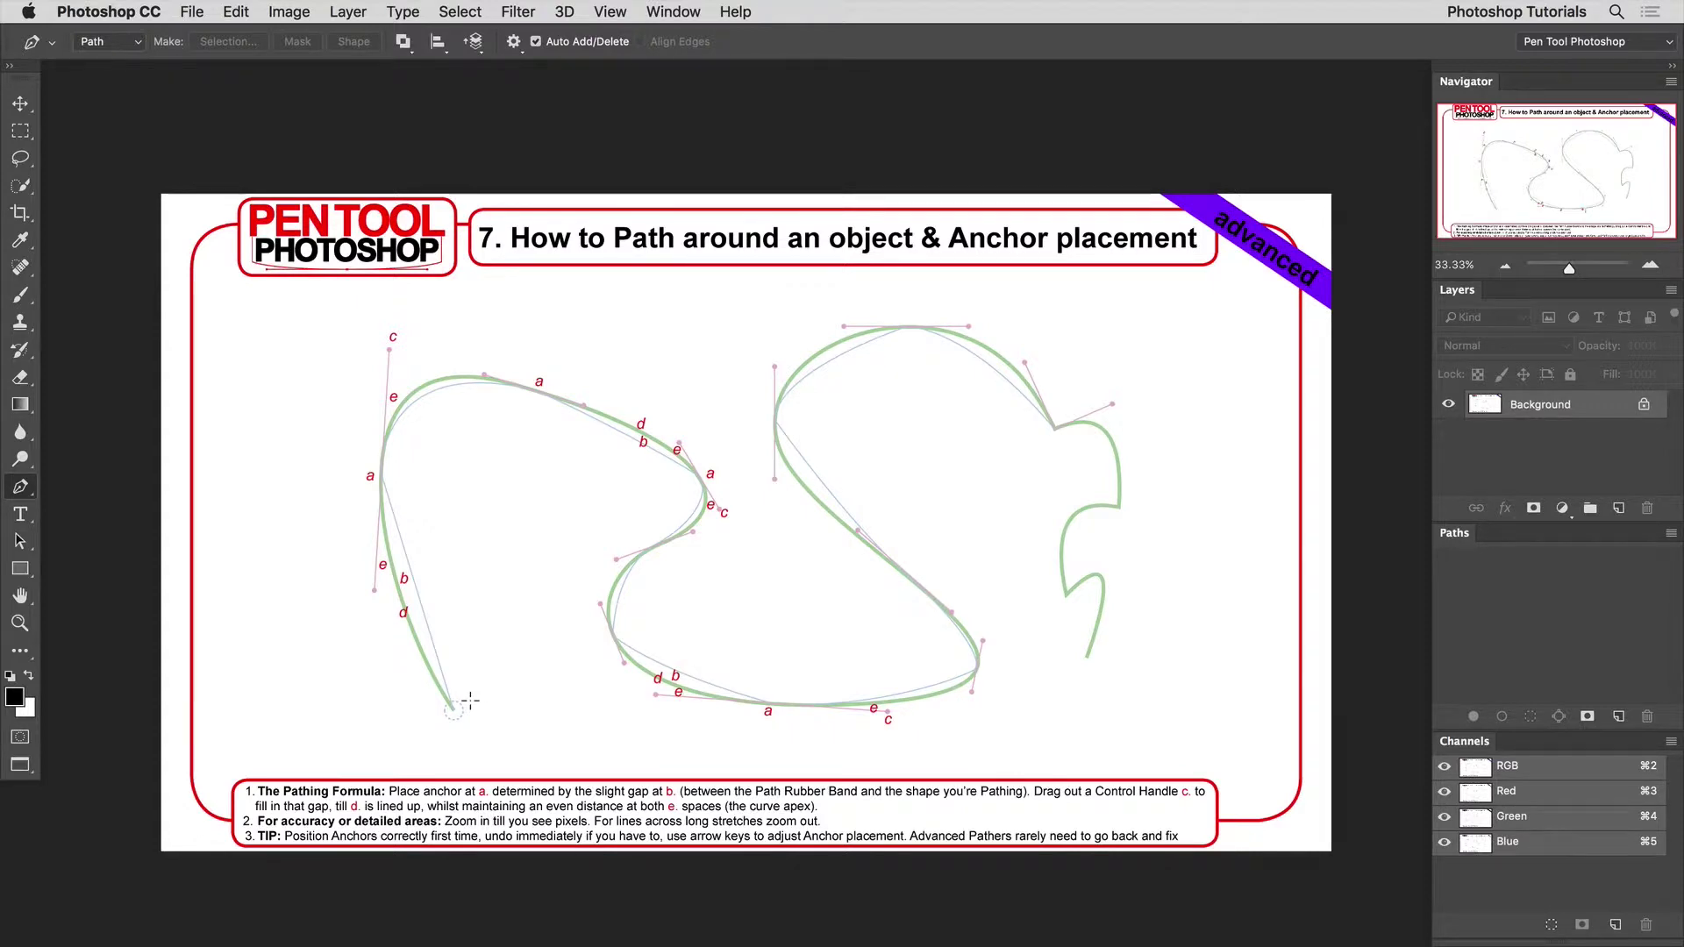
Start a path at the circled end of the green curve, add a smooth anchor at the first point a, and nudge it left and up into line
{"action": "key", "text": "super+plus"}
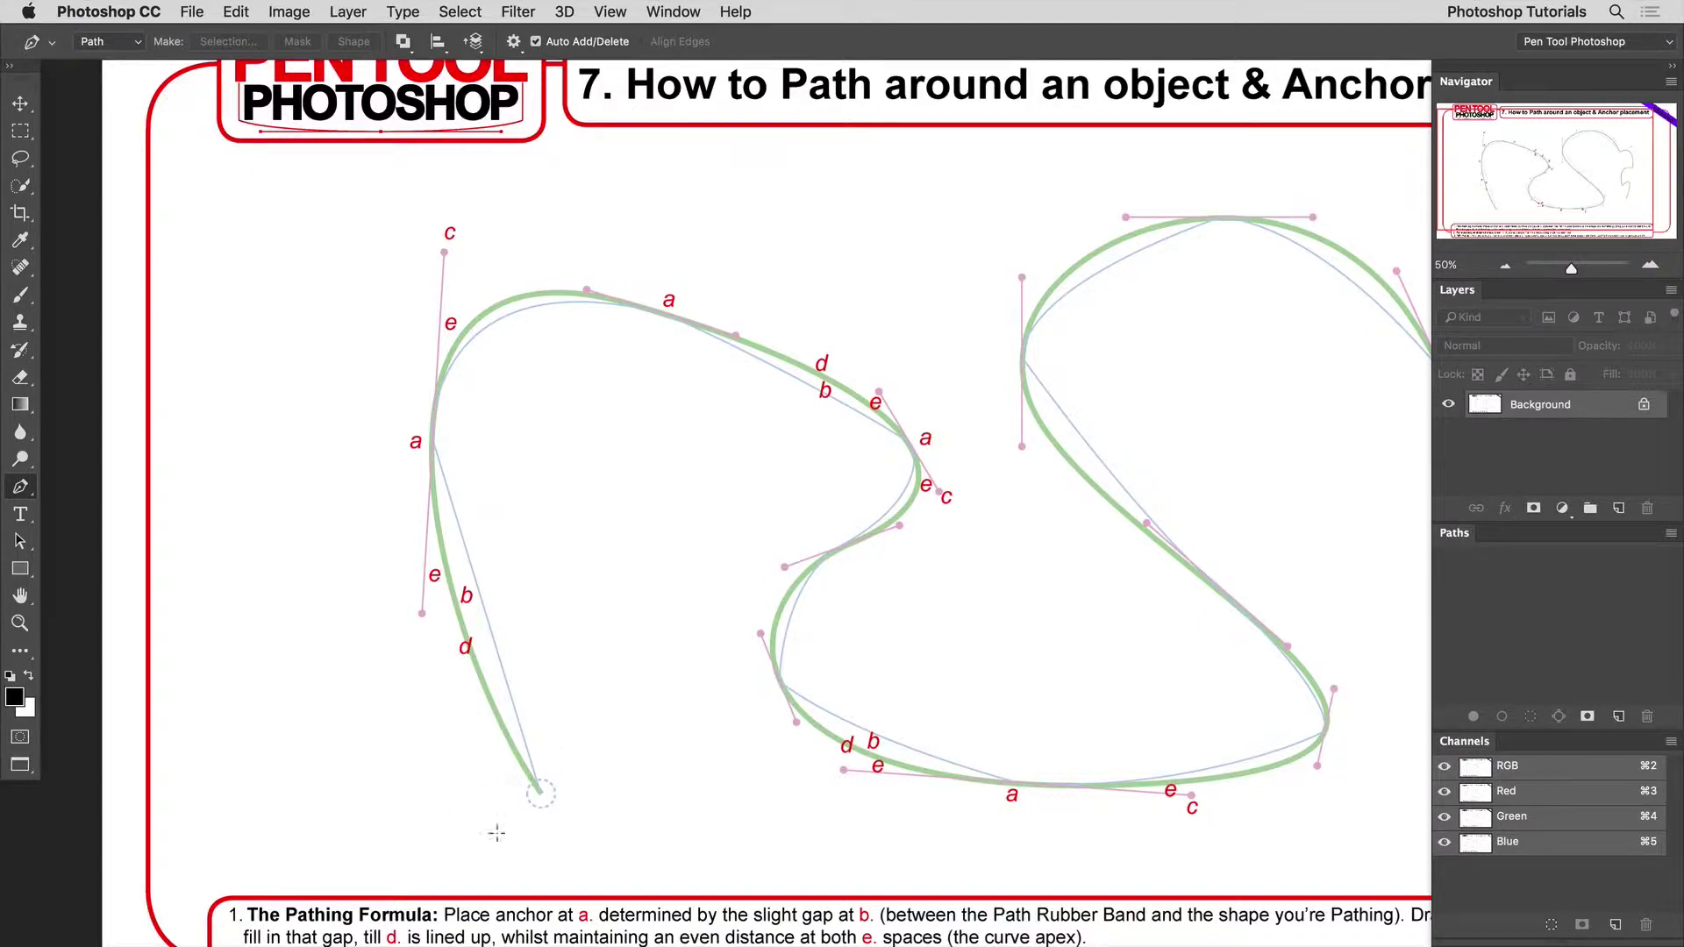
{"action": "left_click", "coordinate": [538, 792]}
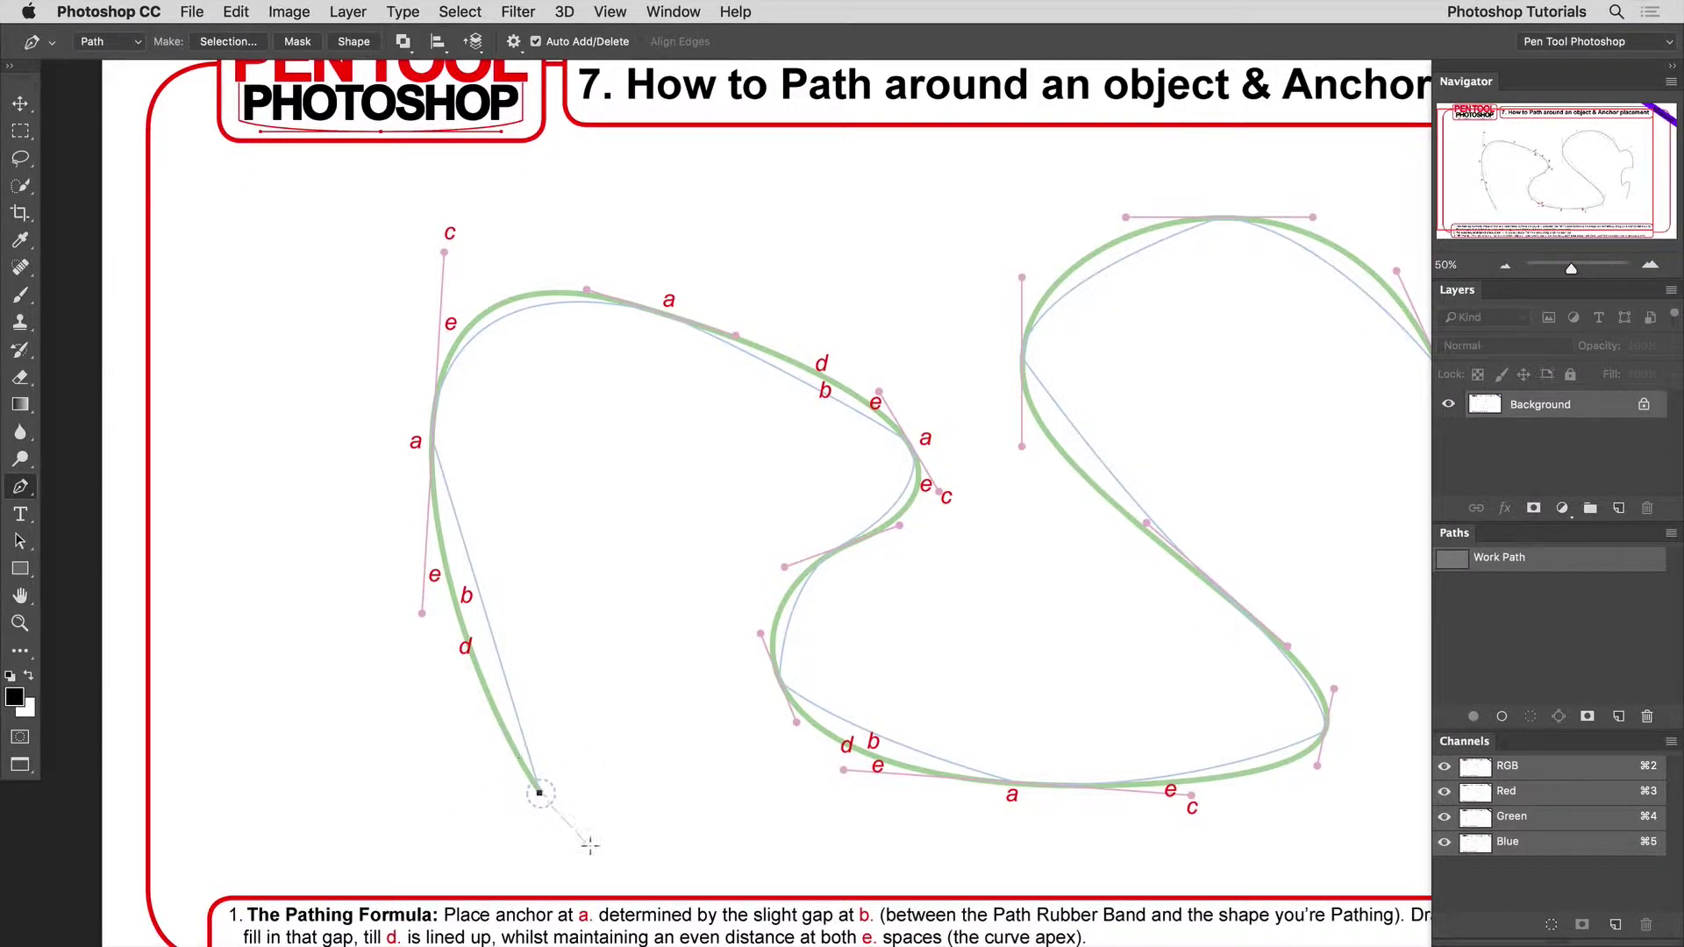
{"action": "key", "text": "space"}
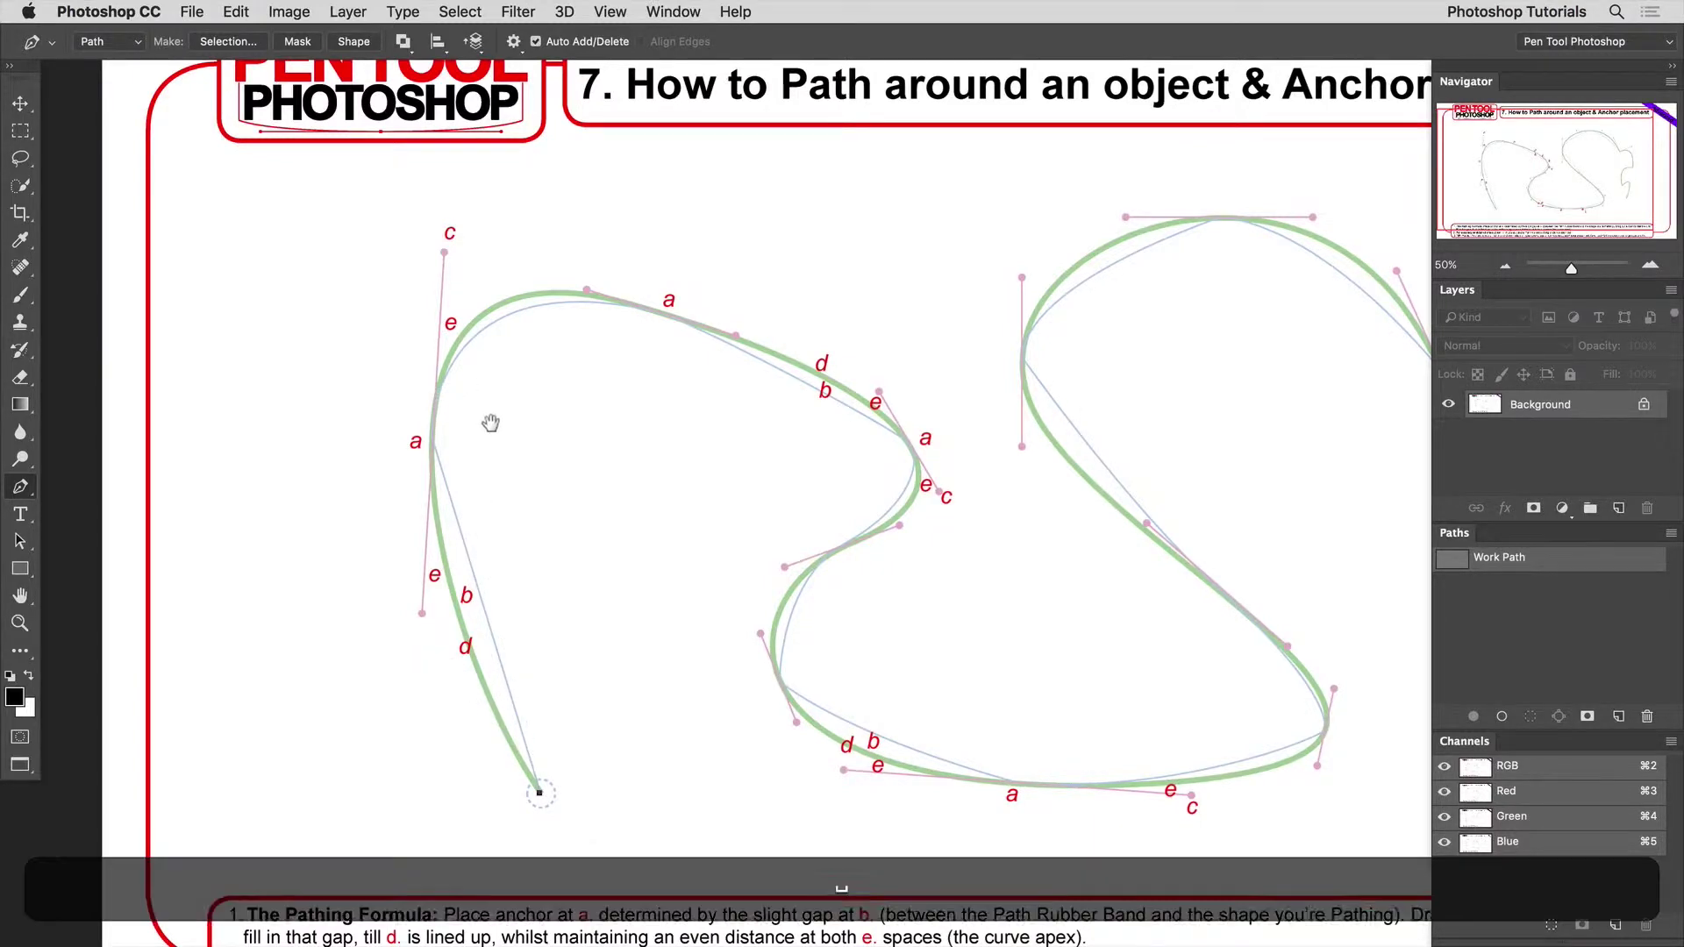
{"action": "left_click_drag", "start_coordinate": [490, 424], "coordinate": [432, 447]}
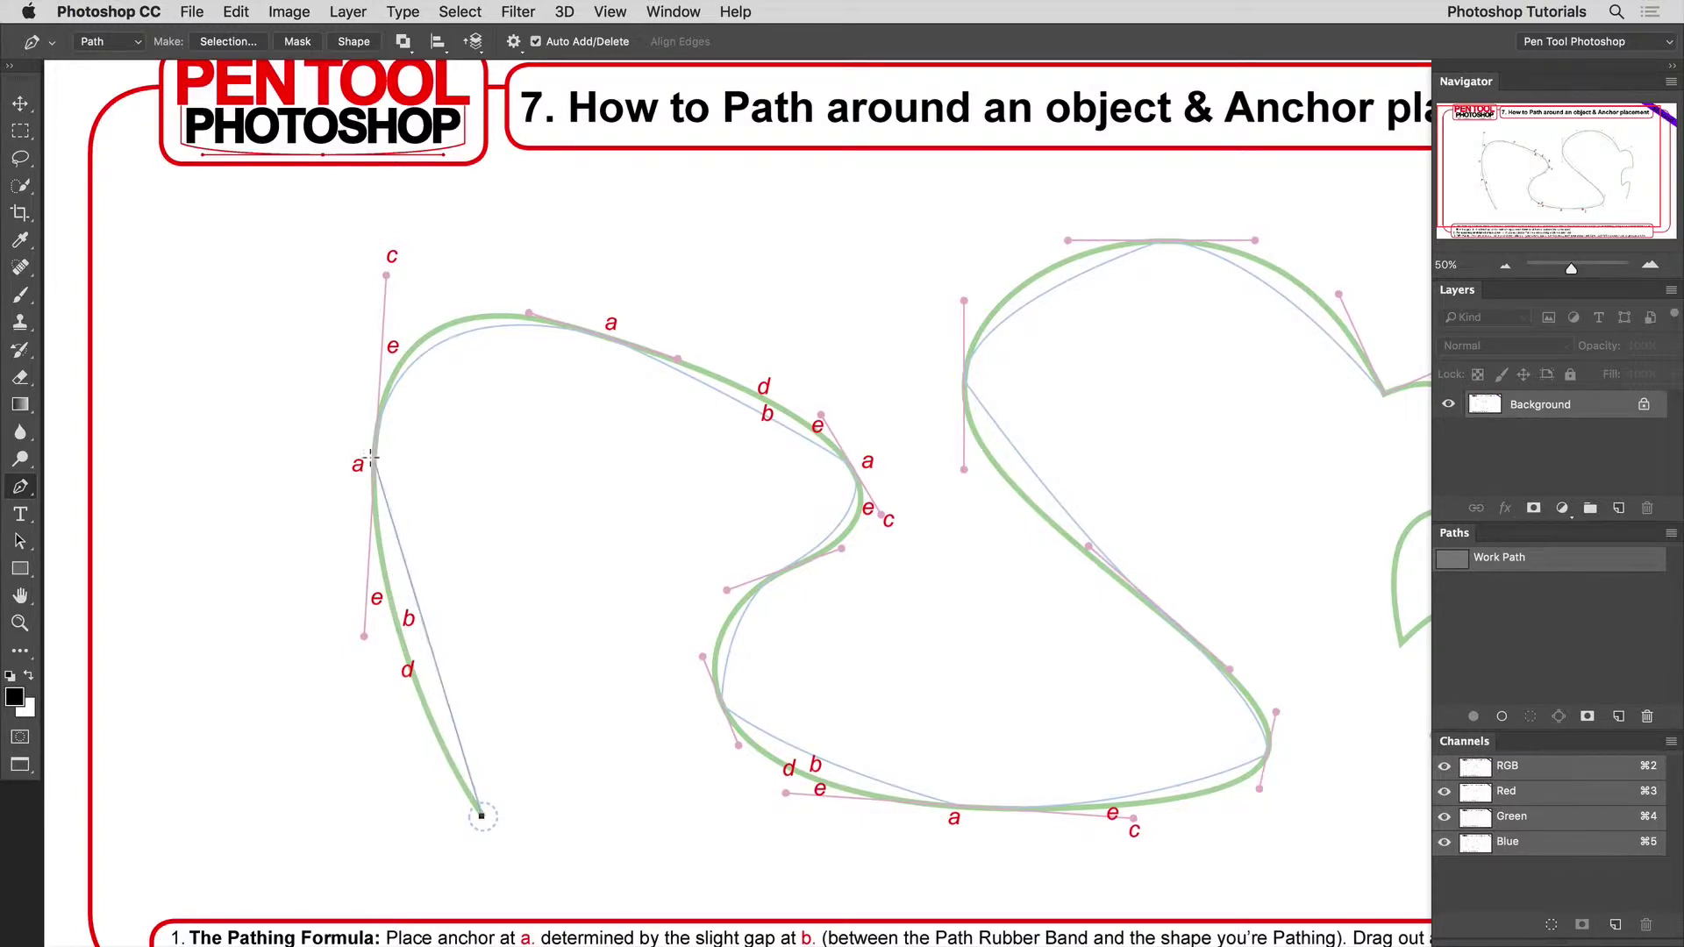
{"action": "left_click_drag", "start_coordinate": [374, 460], "coordinate": [380, 292]}
{"action": "left_click_drag", "start_coordinate": [378, 282], "coordinate": [383, 293]}
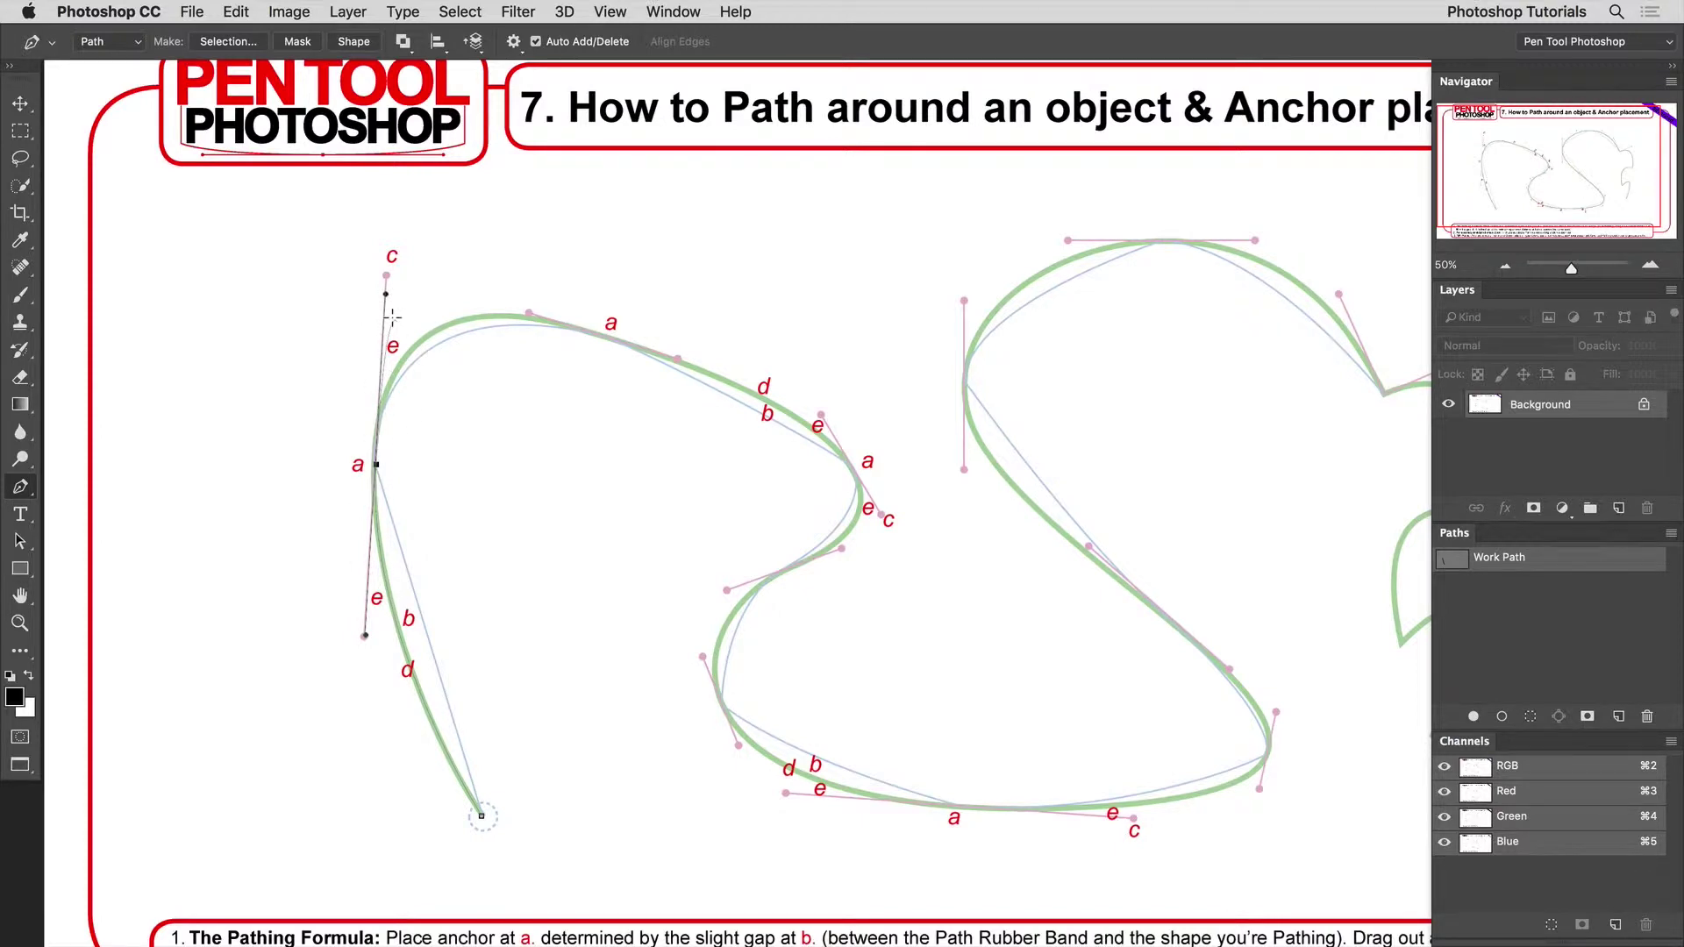
{"action": "key", "text": "Left"}
{"action": "key", "text": "Up"}
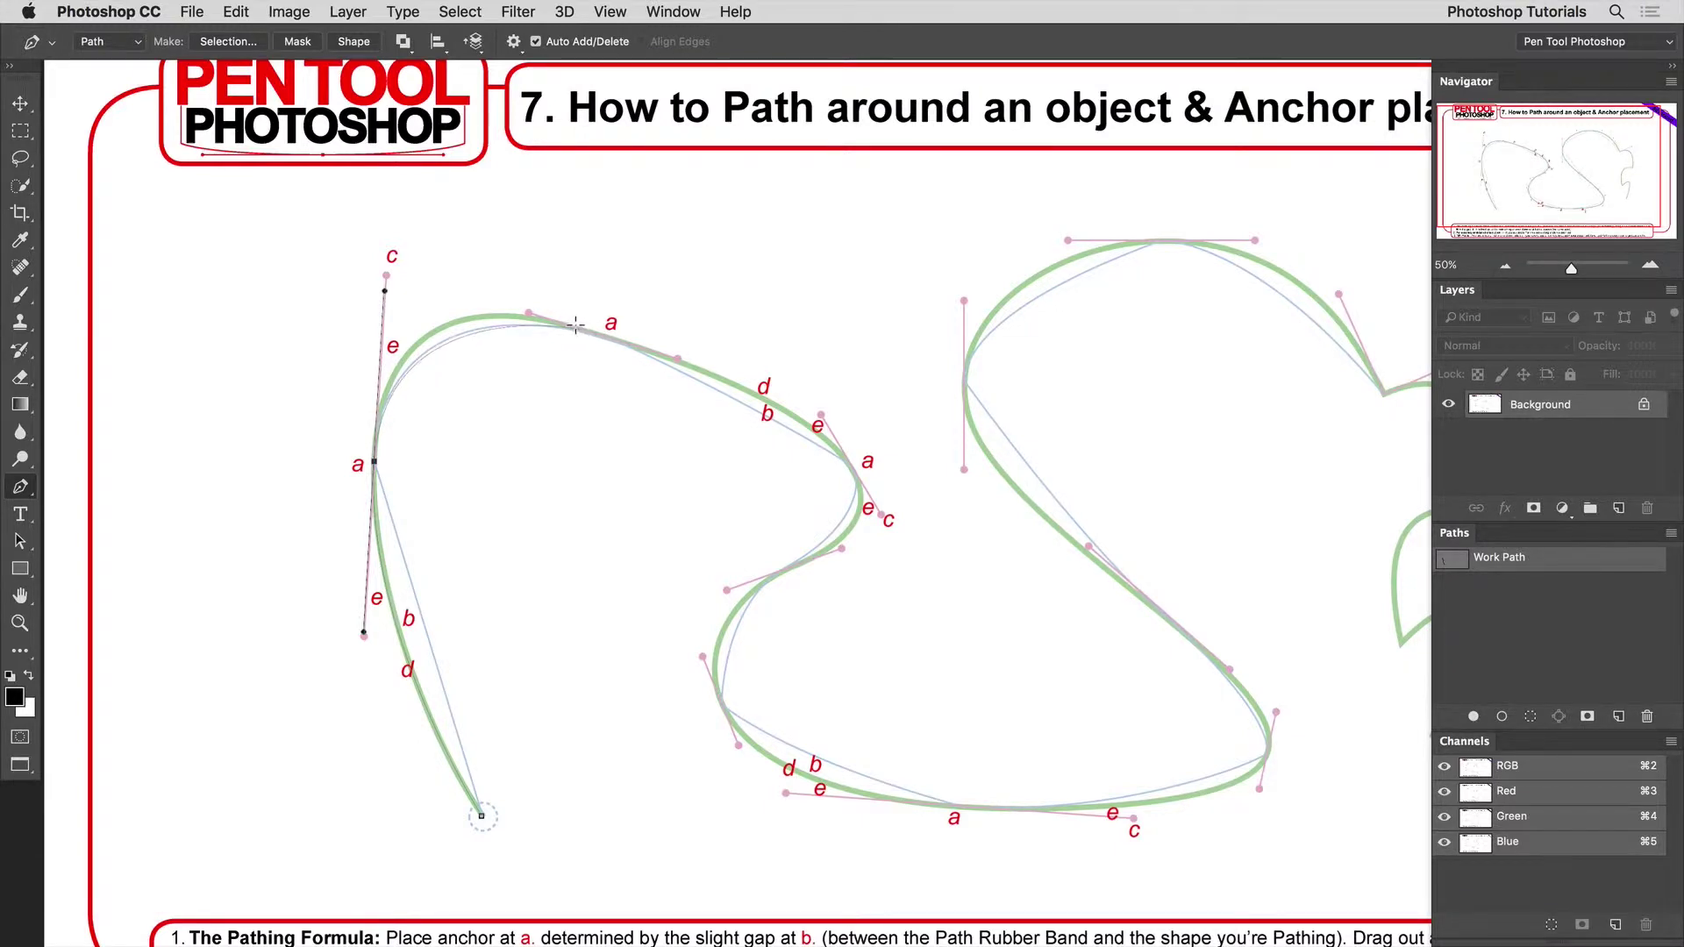
Add smooth anchors at the next two a points, matching the curve over the first hump, and nudge the second one left
{"action": "key", "text": "super"}
{"action": "left_click_drag", "start_coordinate": [598, 332], "coordinate": [678, 357]}
{"action": "left_click_drag", "start_coordinate": [855, 471], "coordinate": [894, 530]}
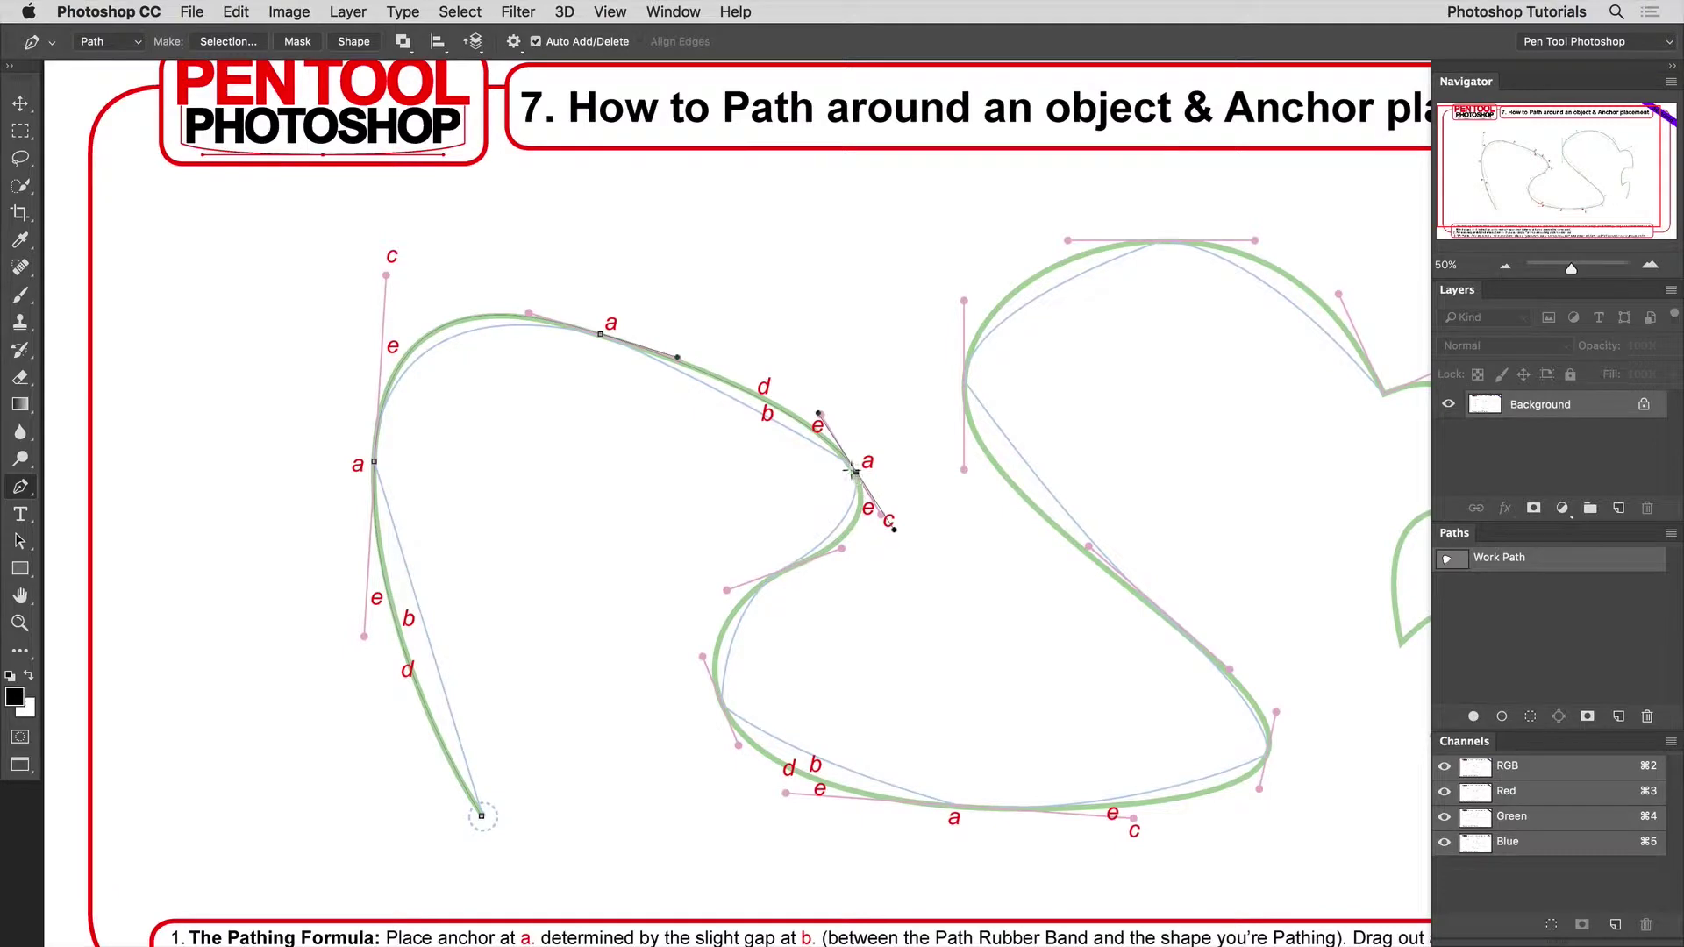
{"action": "key", "text": "Left"}
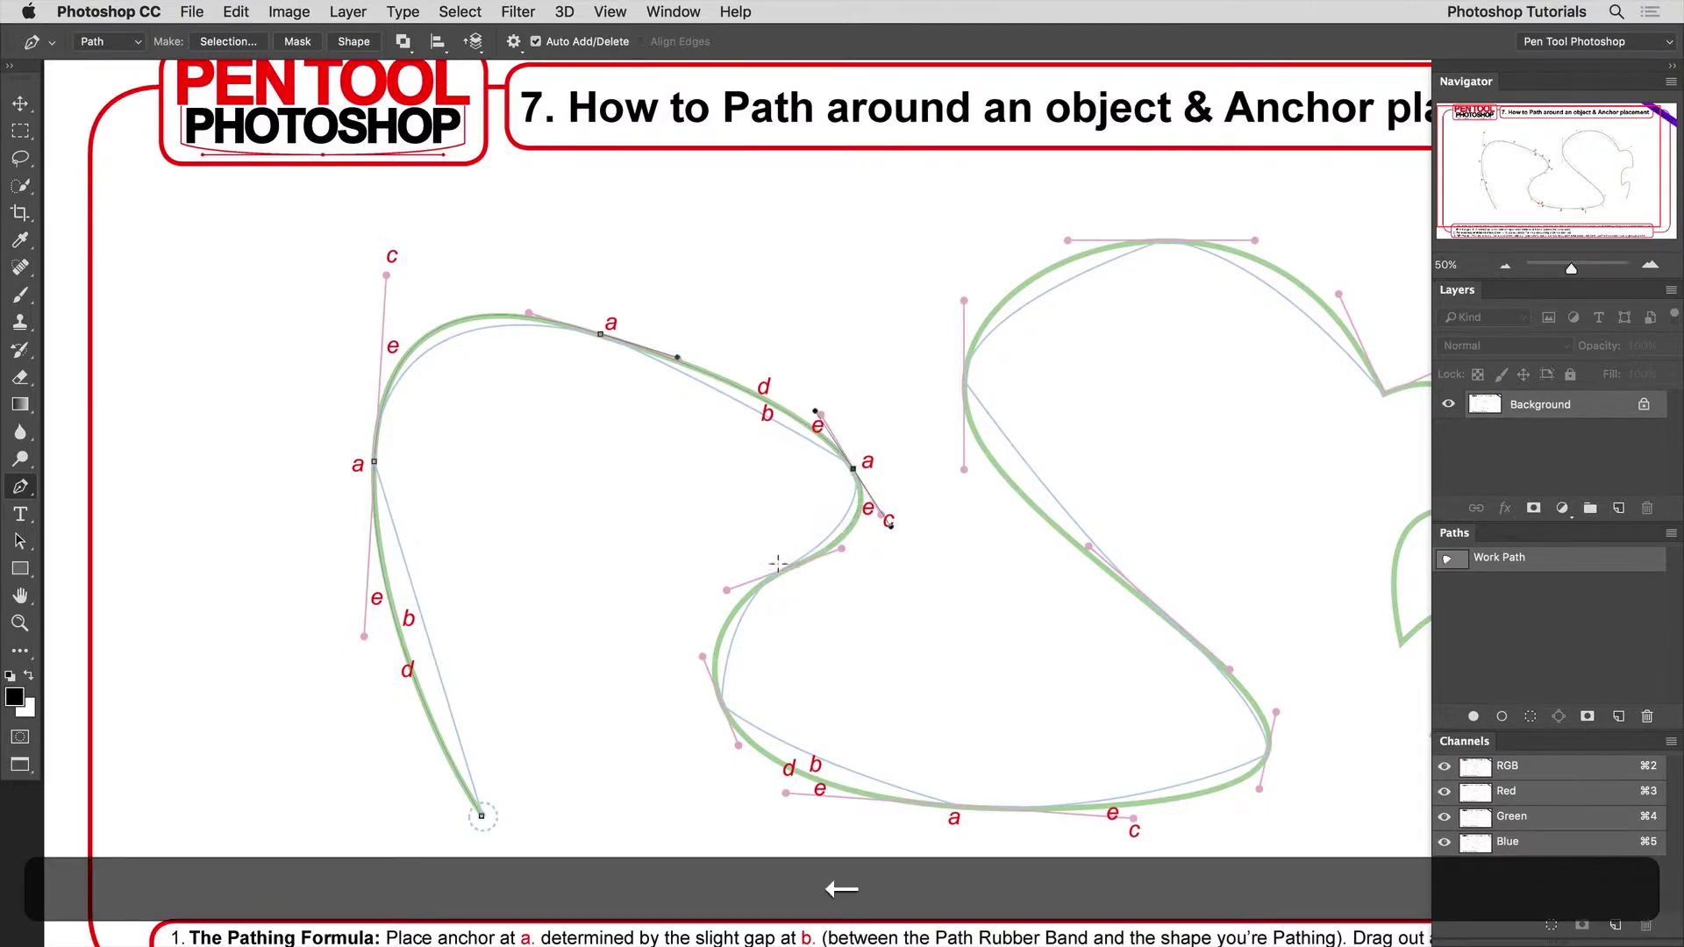
Continue the path around the lower lobe with smooth anchors at the inner bend, the left side, the bottom a point and the right tip
{"action": "left_click", "coordinate": [780, 567]}
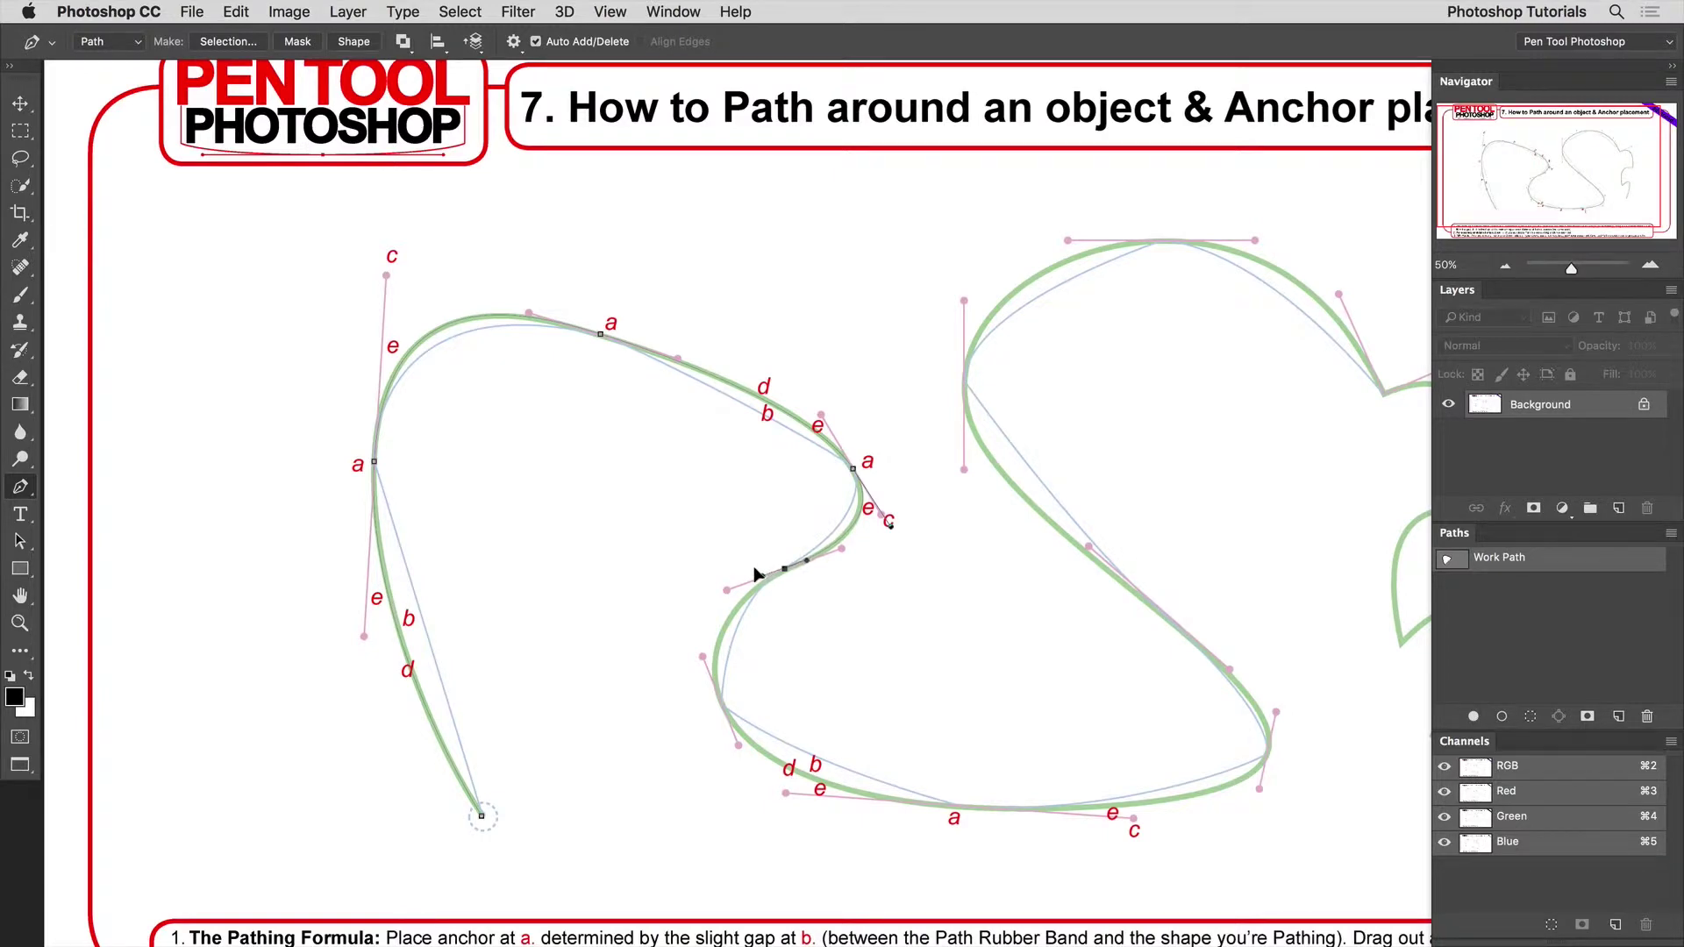
{"action": "left_click_drag", "start_coordinate": [721, 703], "coordinate": [742, 763]}
{"action": "left_click_drag", "start_coordinate": [977, 804], "coordinate": [1125, 819]}
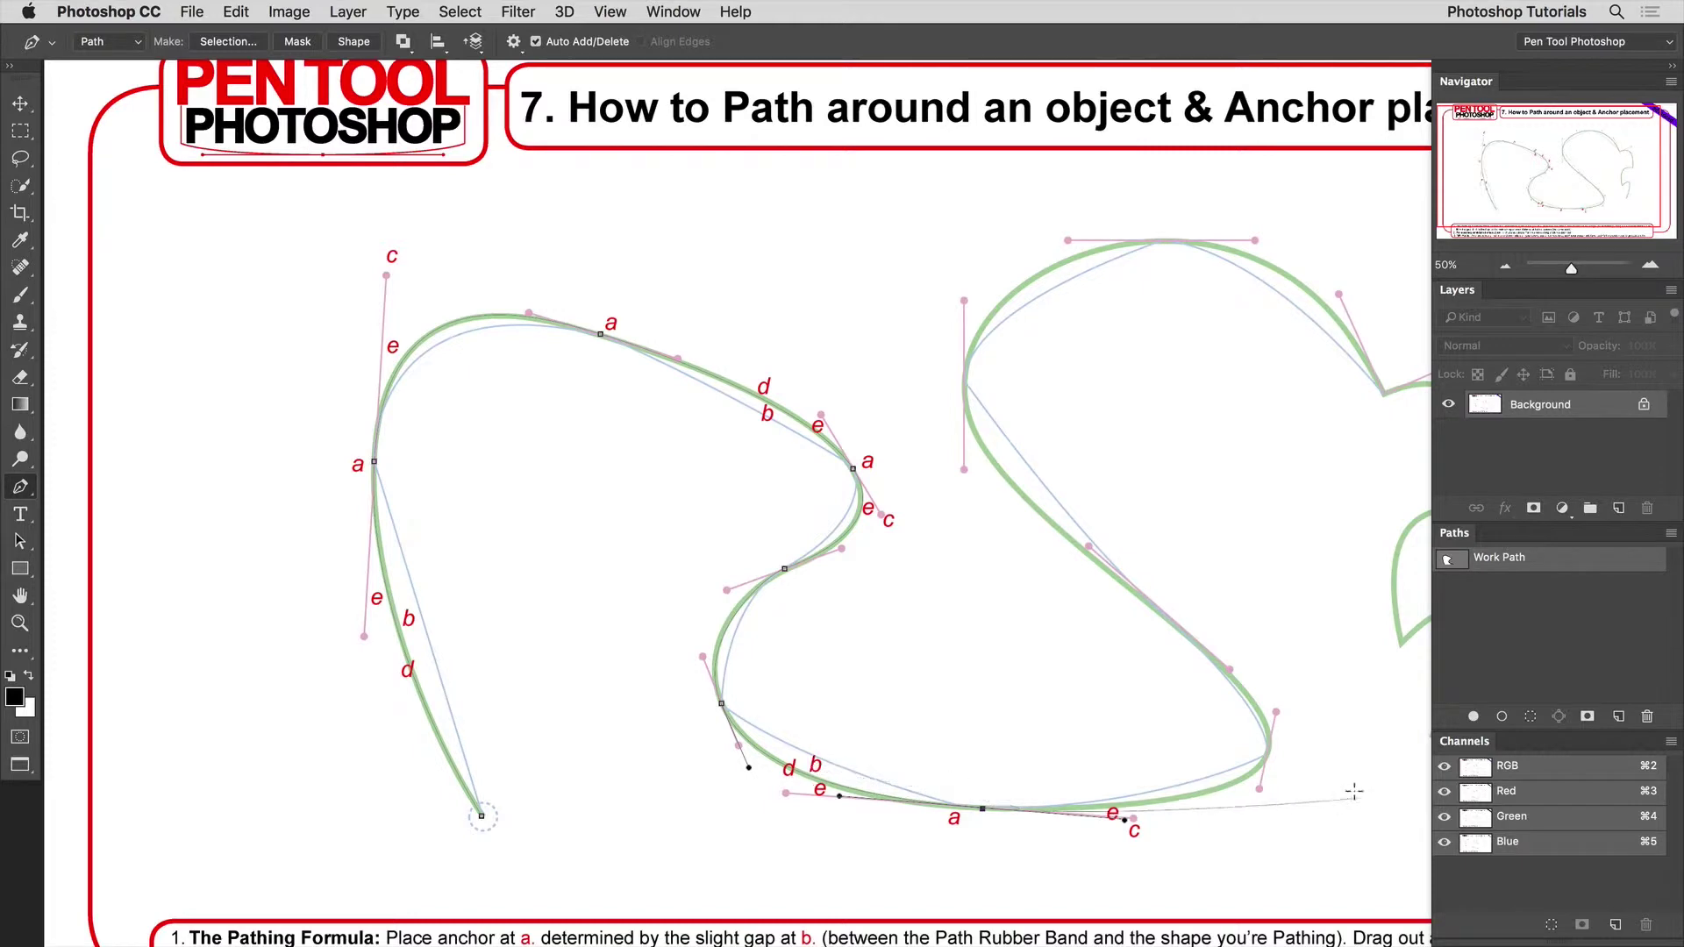
{"action": "left_click_drag", "start_coordinate": [1268, 750], "coordinate": [1275, 712]}
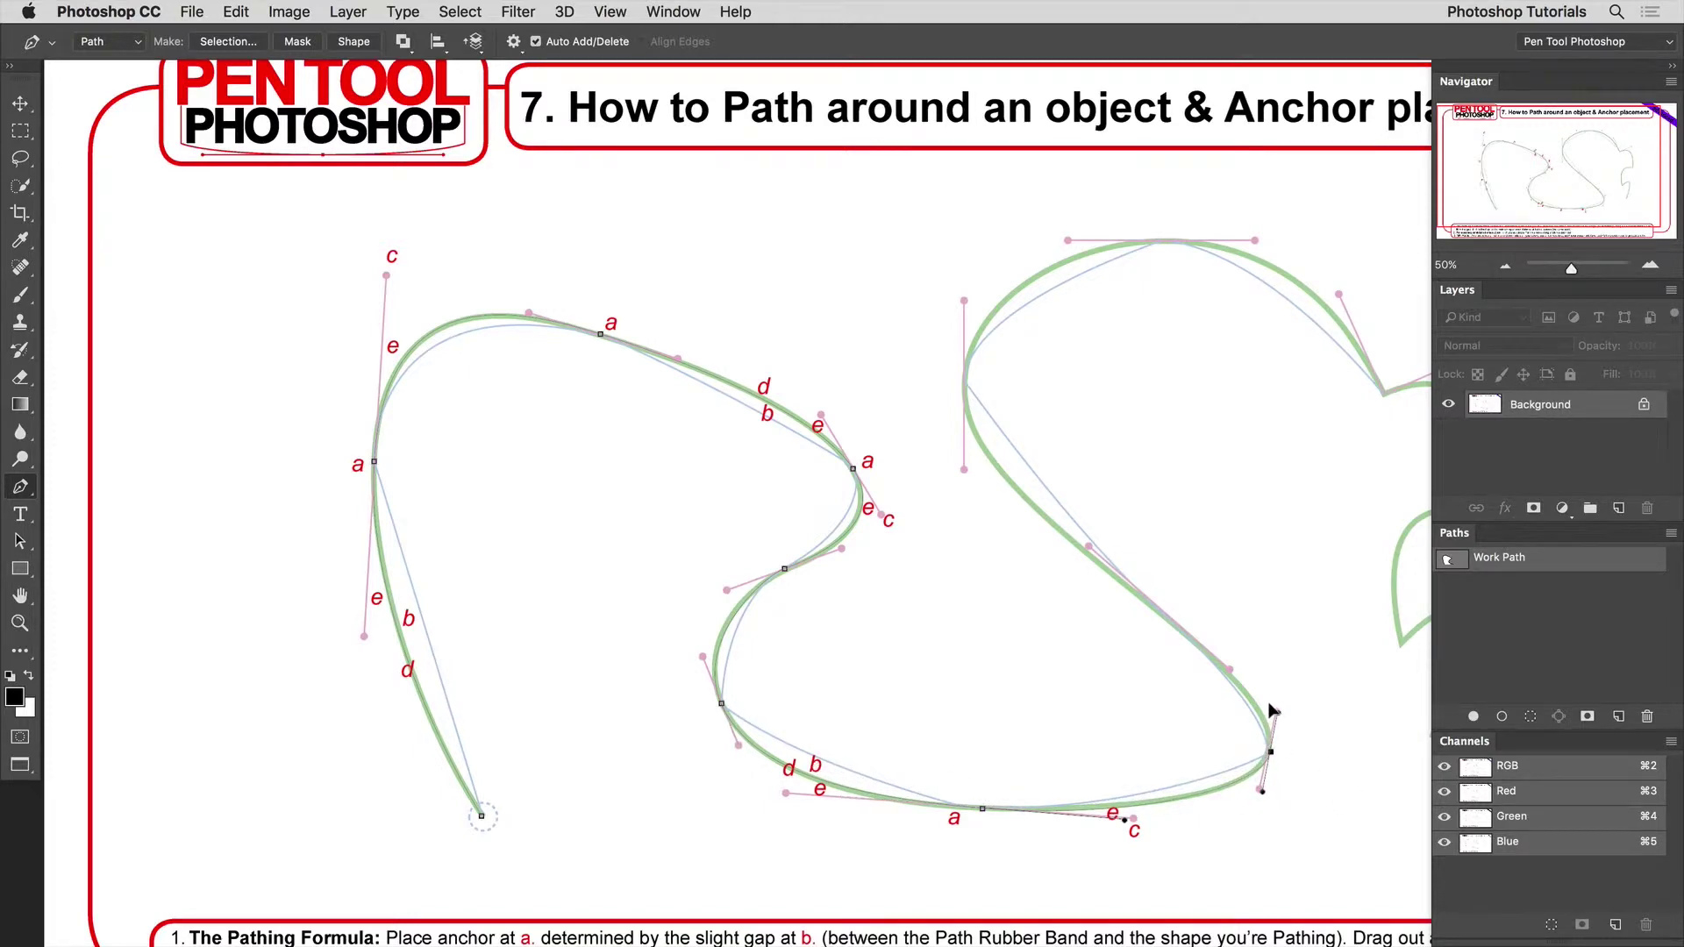
Trace up the long diagonal and around the upper loop with smooth anchors mid-diagonal, at the loop's left side and at its top
{"action": "left_click_drag", "start_coordinate": [1210, 620], "coordinate": [778, 733]}
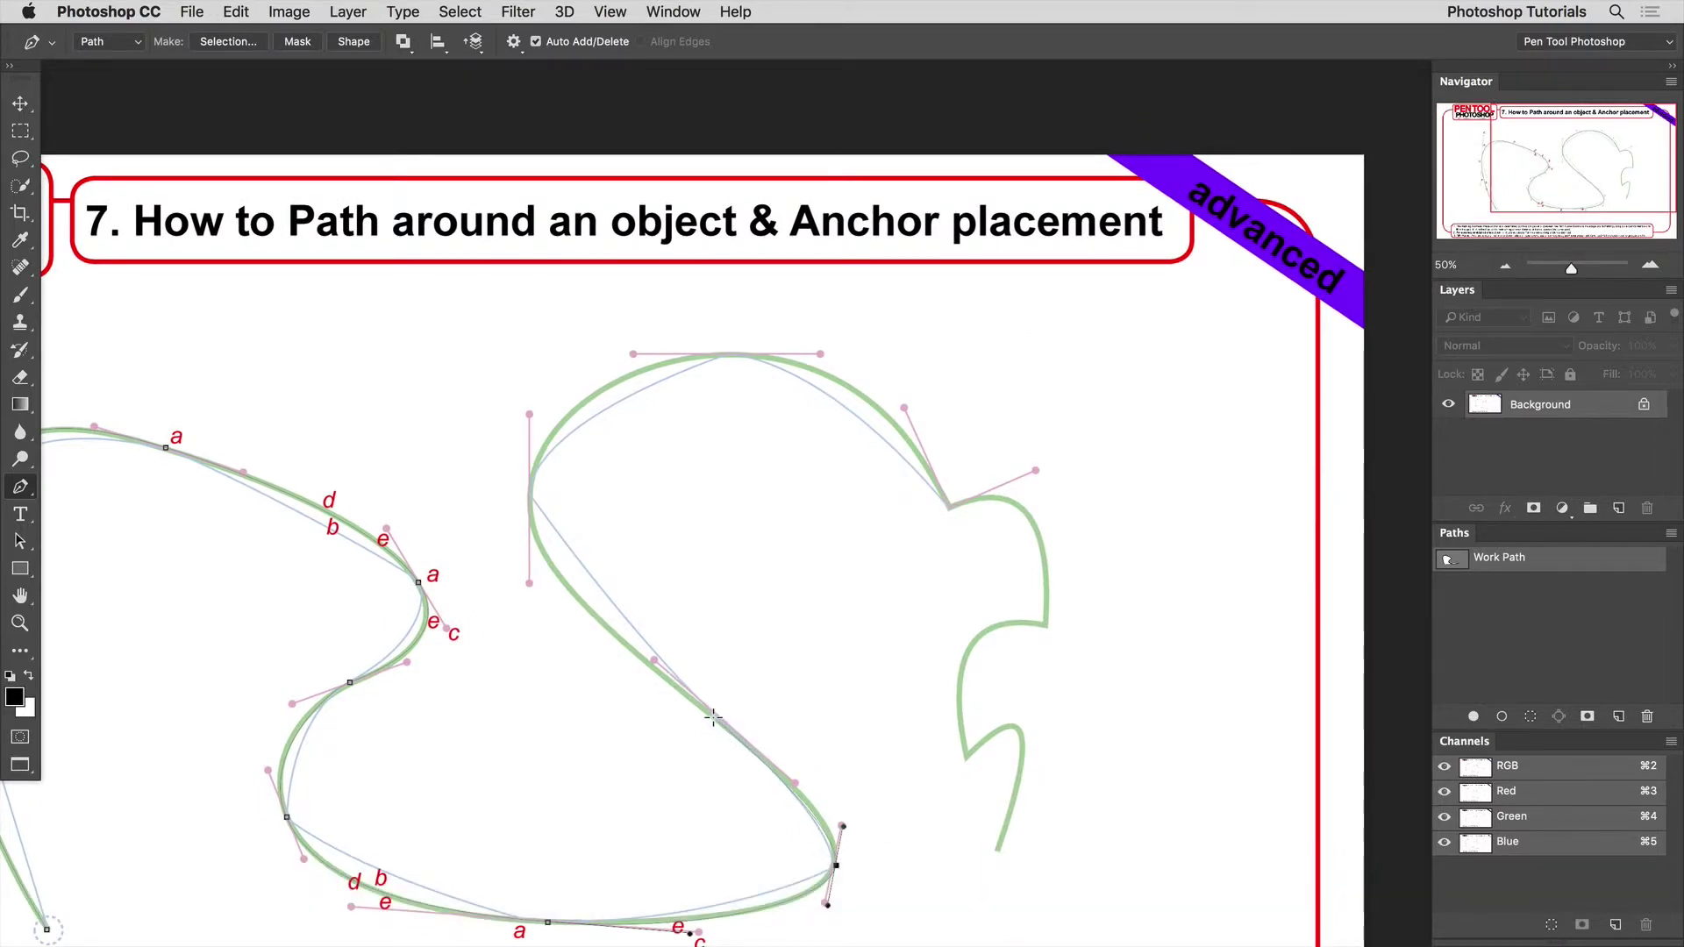
{"action": "left_click_drag", "start_coordinate": [713, 717], "coordinate": [669, 686]}
{"action": "left_click_drag", "start_coordinate": [529, 414], "coordinate": [531, 402]}
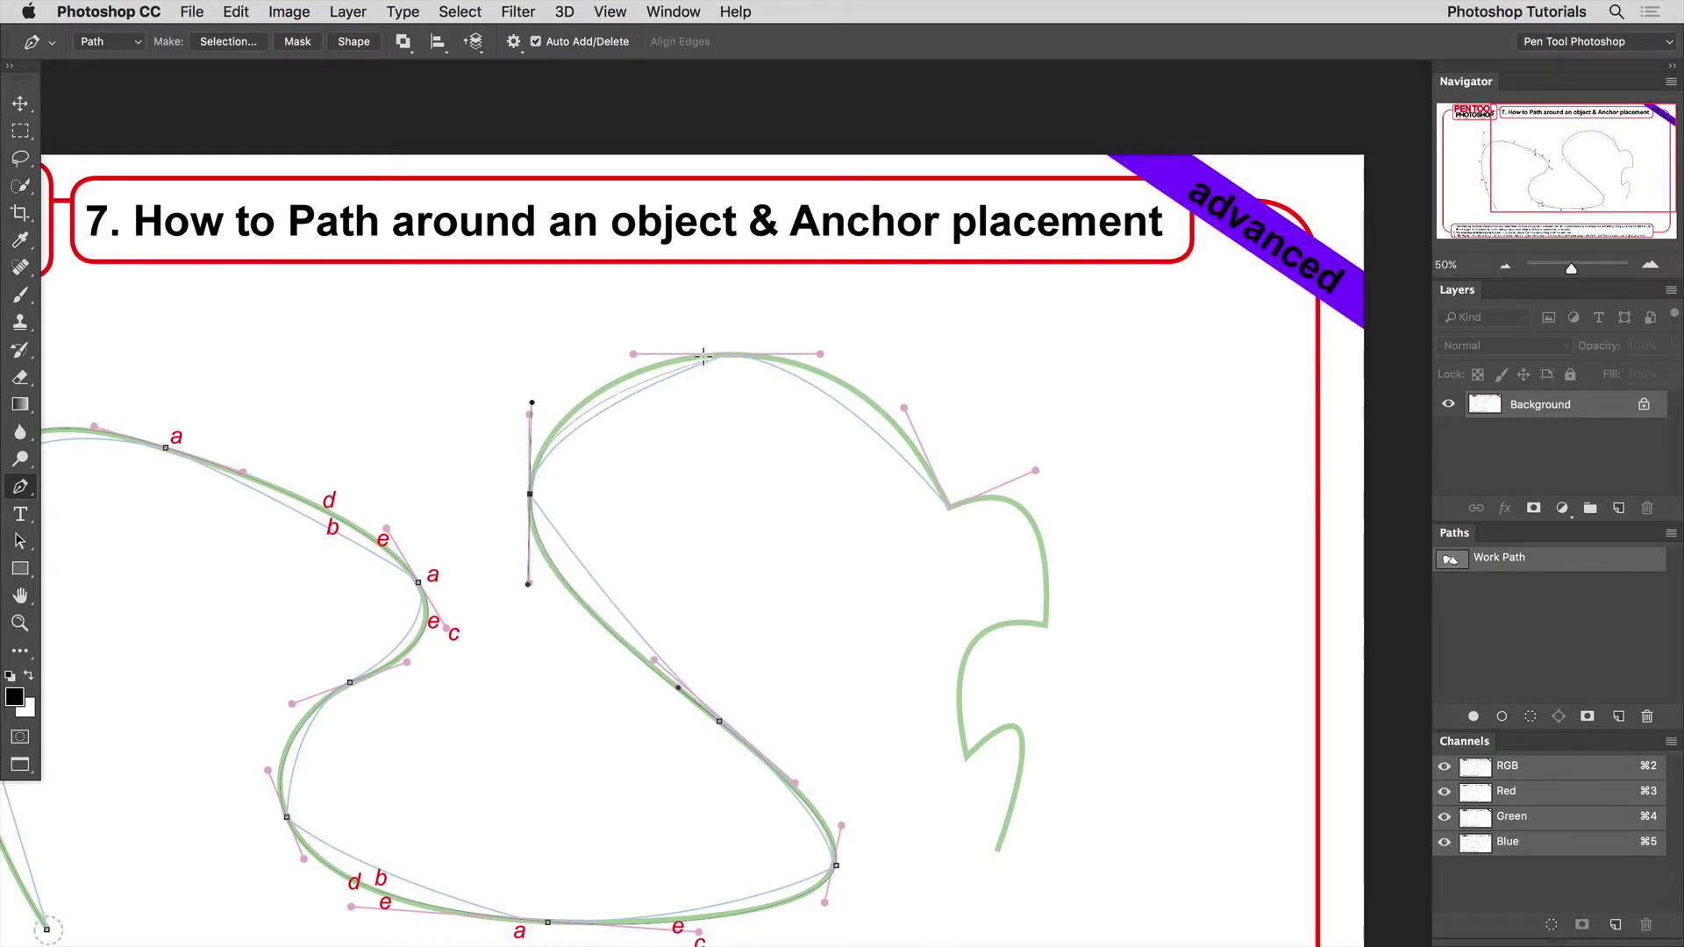
{"action": "left_click_drag", "start_coordinate": [726, 352], "coordinate": [817, 355]}
Place corner anchors at the first two cusps on the right side, breaking each outgoing handle to follow the following arc
{"action": "left_click_drag", "start_coordinate": [946, 502], "coordinate": [1034, 470]}
{"action": "key", "text": "alt"}
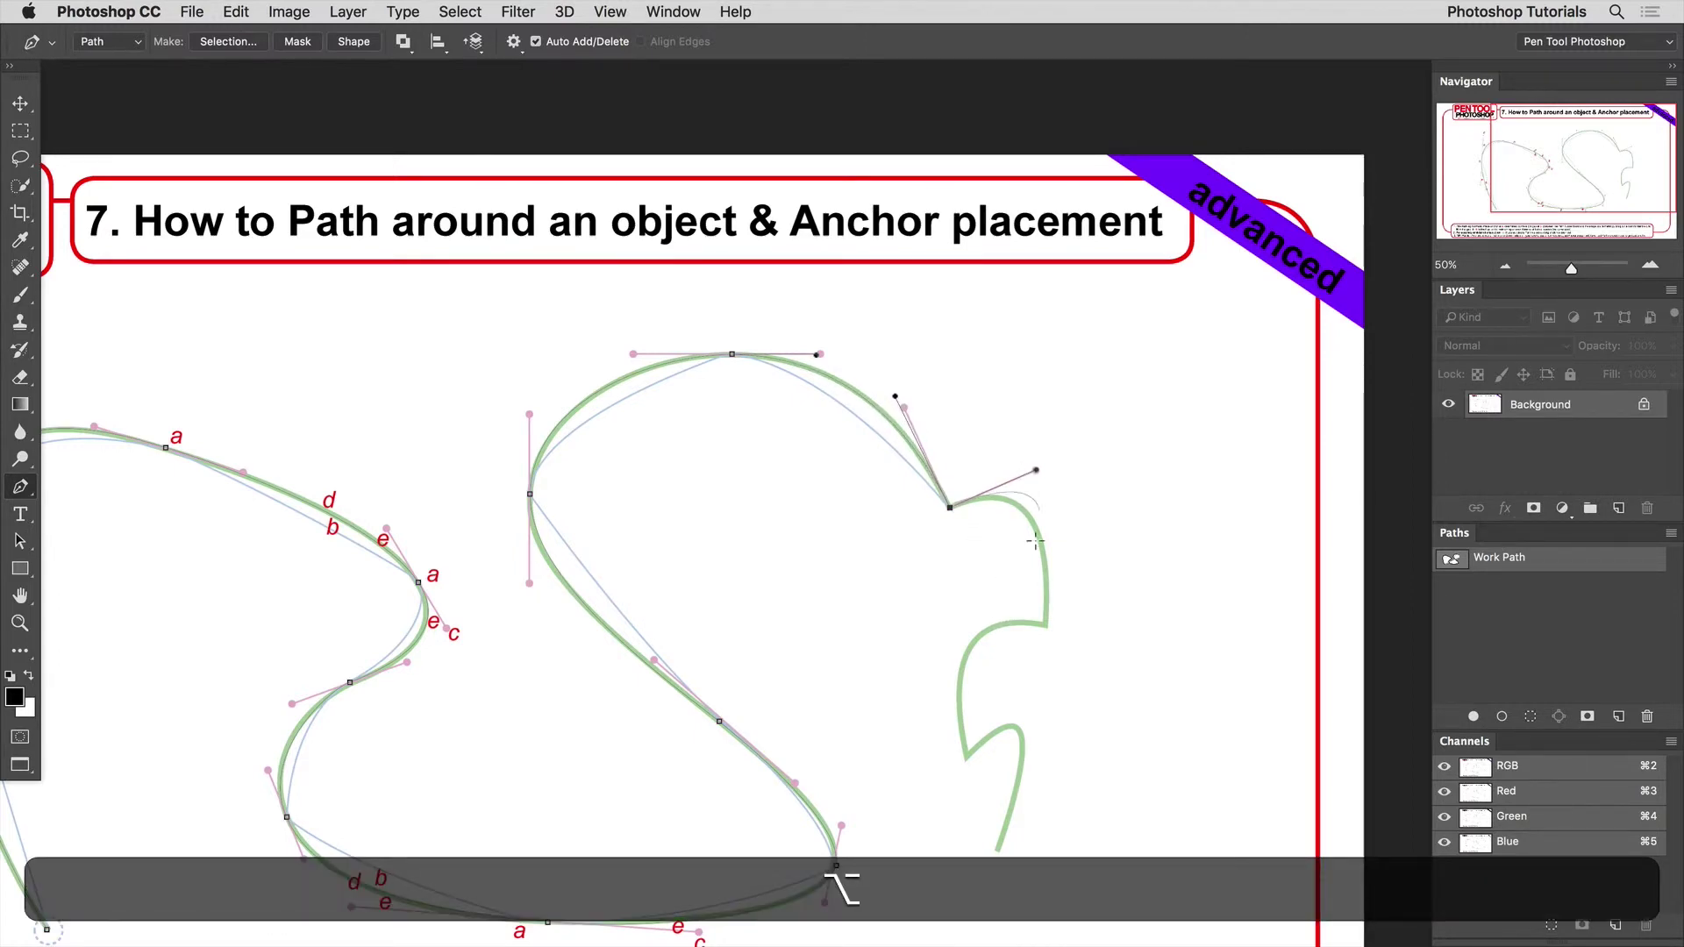
{"action": "left_click", "coordinate": [1046, 627]}
{"action": "mouse_move", "coordinate": [1041, 637]}
{"action": "left_mouse_down"}
{"action": "mouse_move", "coordinate": [1046, 711]}
{"action": "mouse_move", "coordinate": [1046, 628]}
{"action": "left_mouse_up"}
{"action": "key", "text": "alt"}
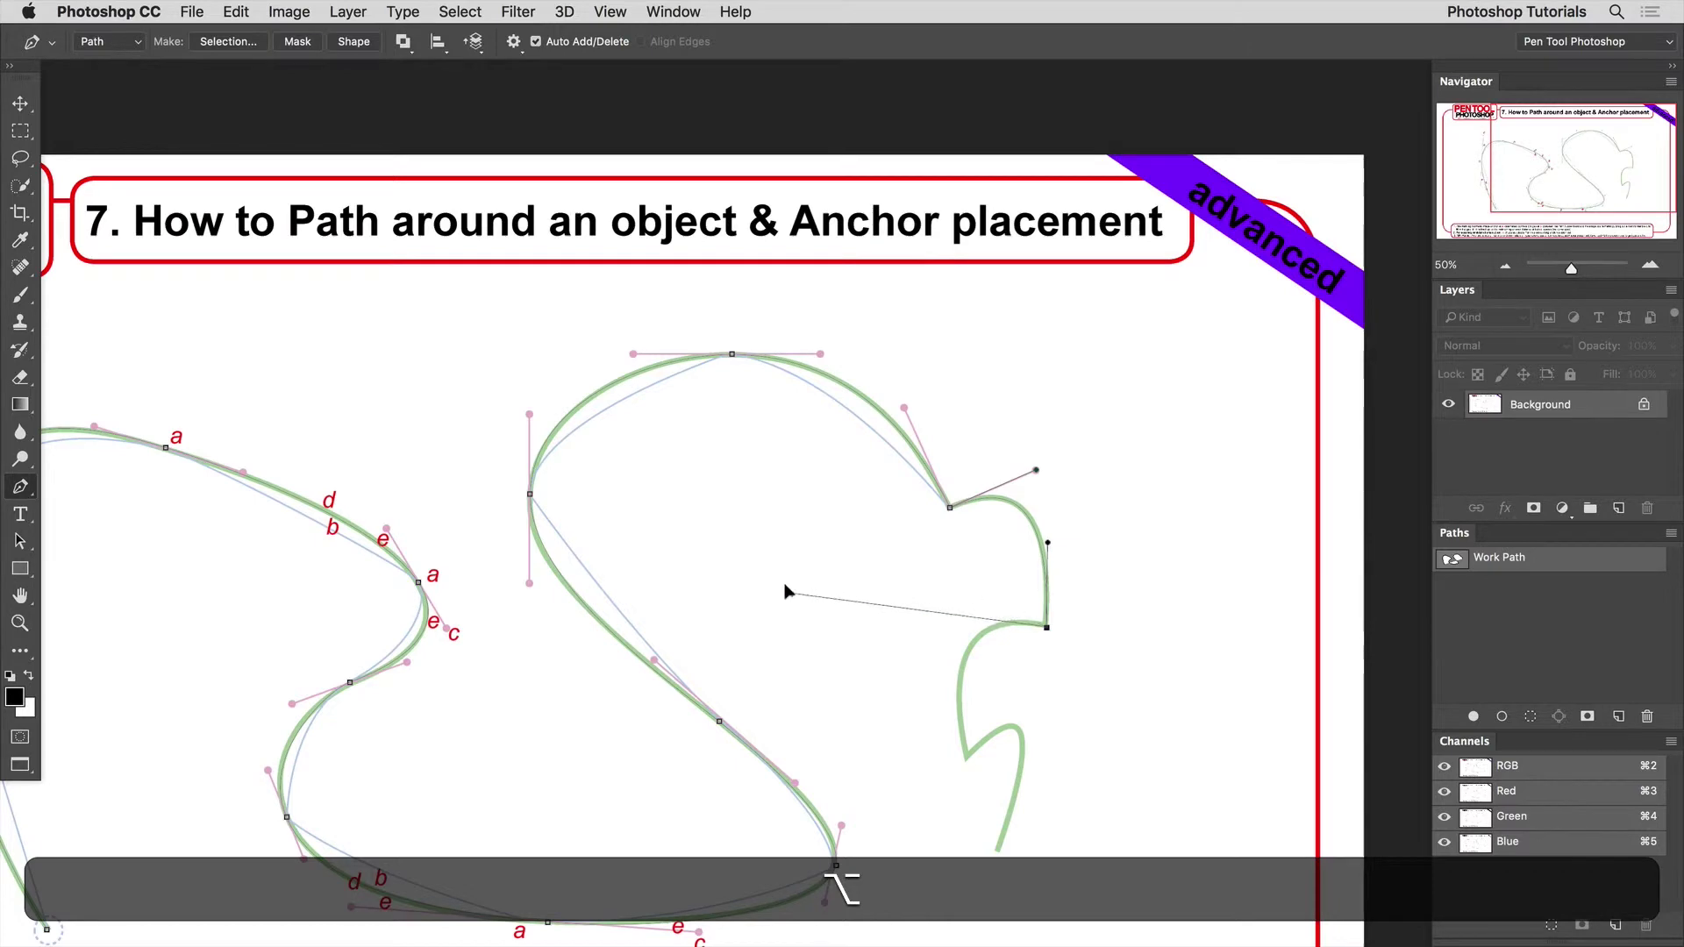
{"action": "left_click_drag", "start_coordinate": [1046, 627], "coordinate": [1008, 618]}
Add a corner anchor with a broken handle at the third cusp, place the last anchor at the curve's tail end, and end the open path
{"action": "left_click_drag", "start_coordinate": [964, 754], "coordinate": [998, 890]}
{"action": "key", "text": "alt"}
{"action": "left_click", "coordinate": [965, 756], "text": "alt"}
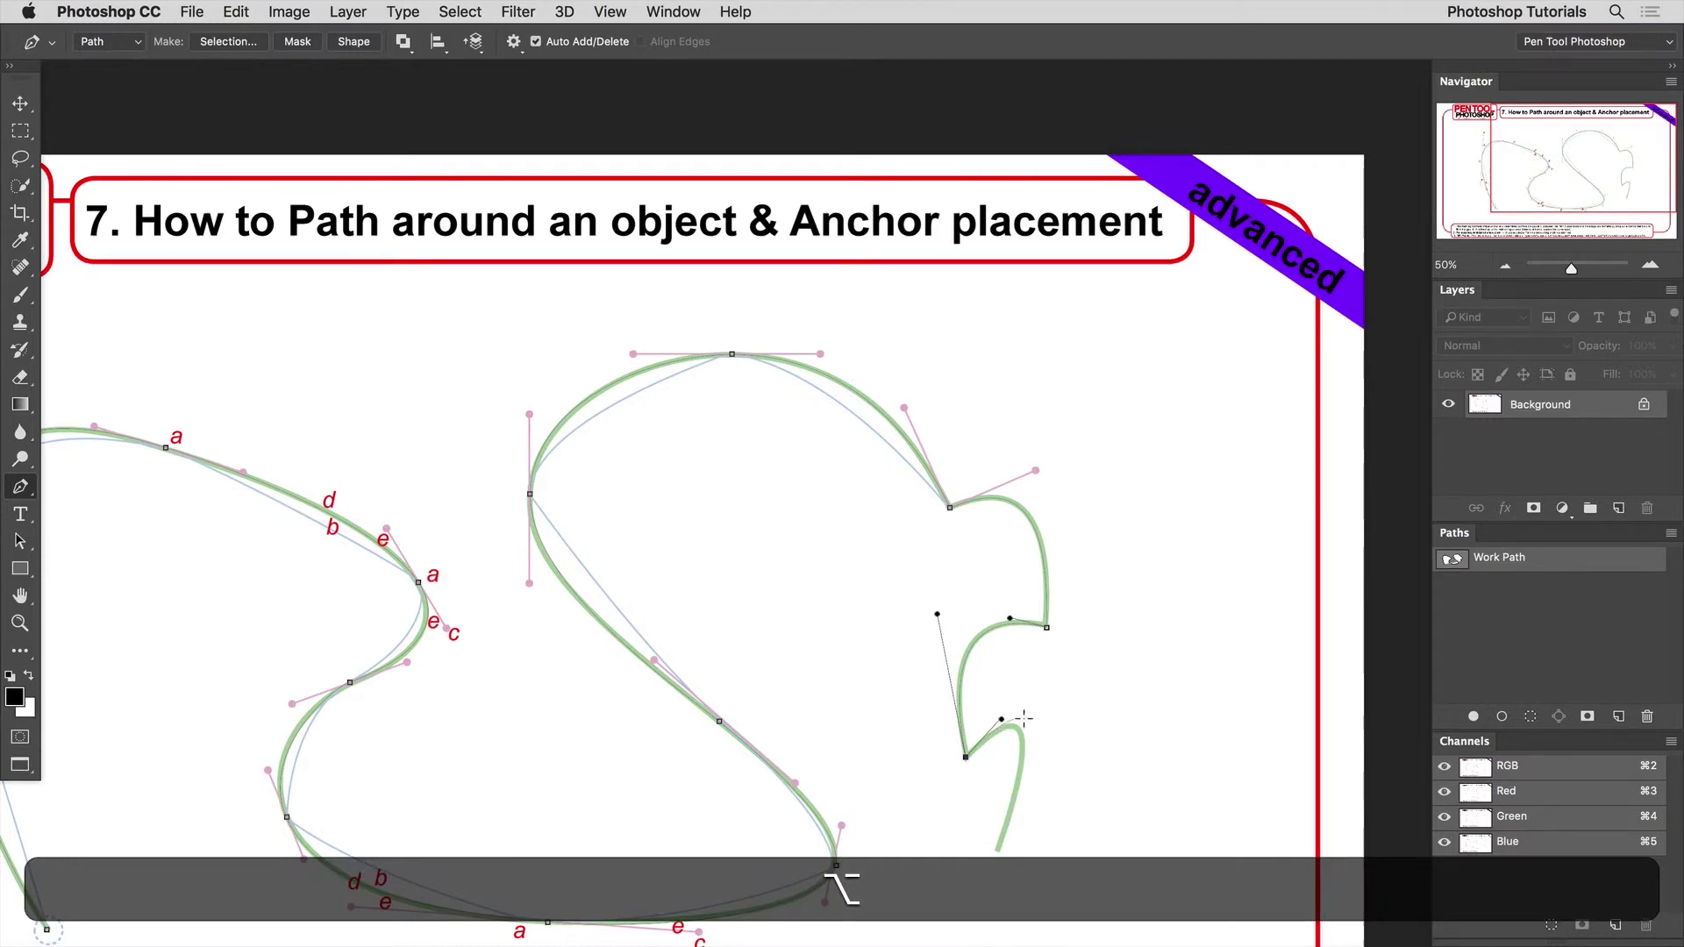
{"action": "left_click_drag", "start_coordinate": [999, 850], "coordinate": [942, 899]}
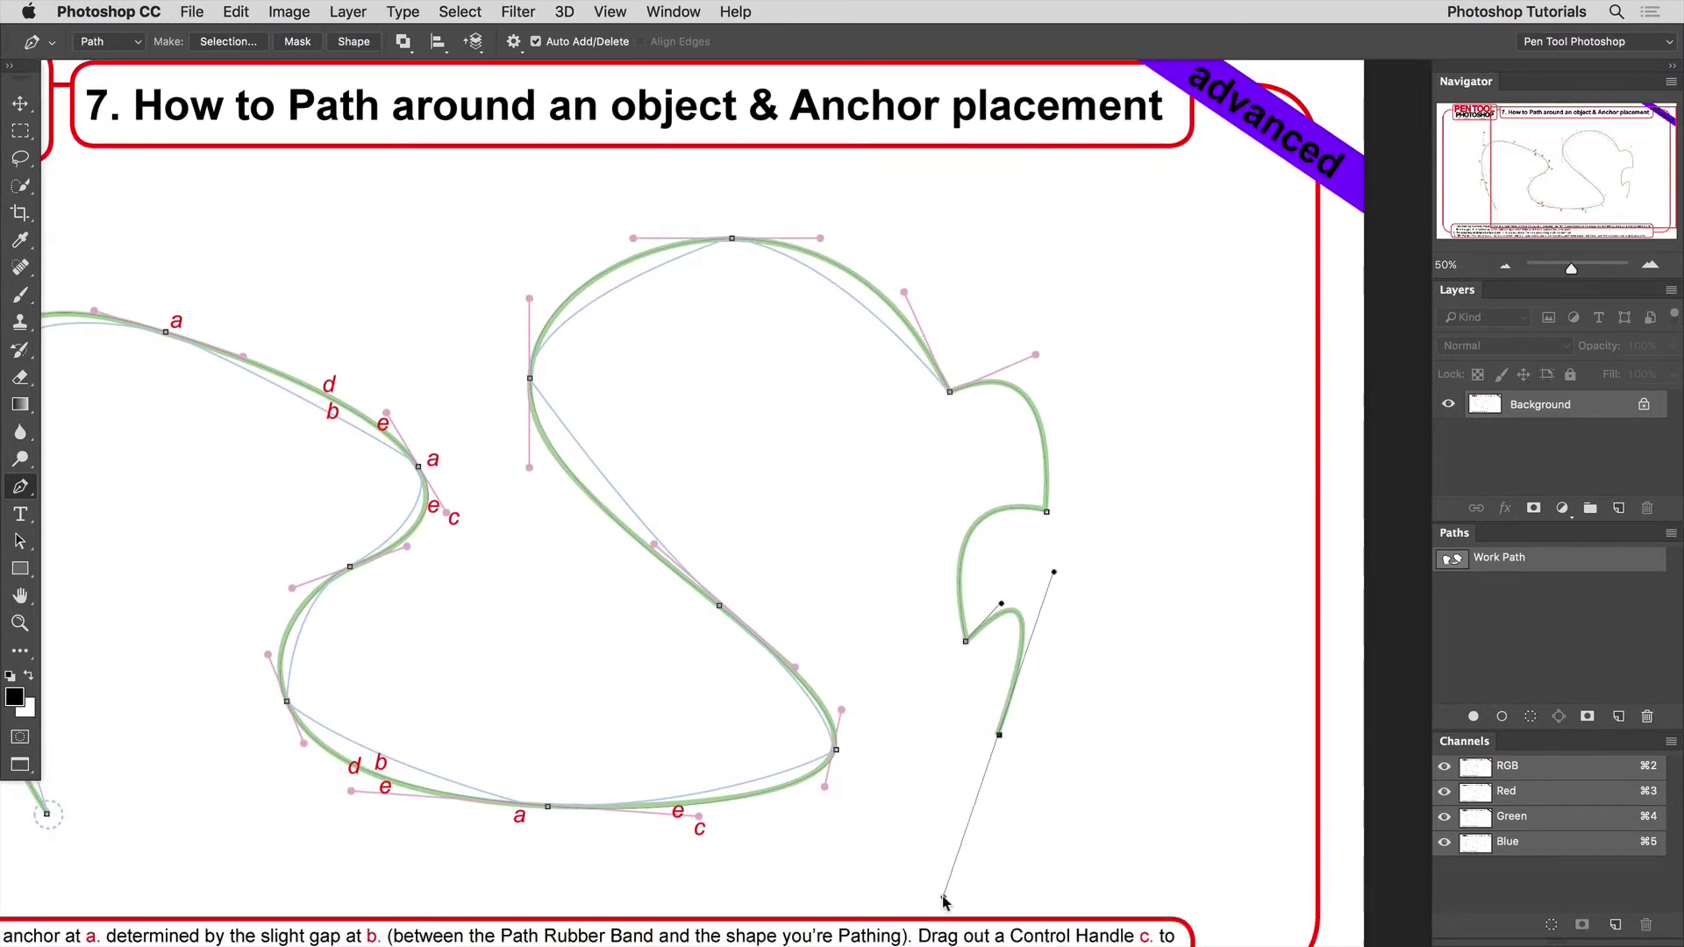
{"action": "key", "text": "alt"}
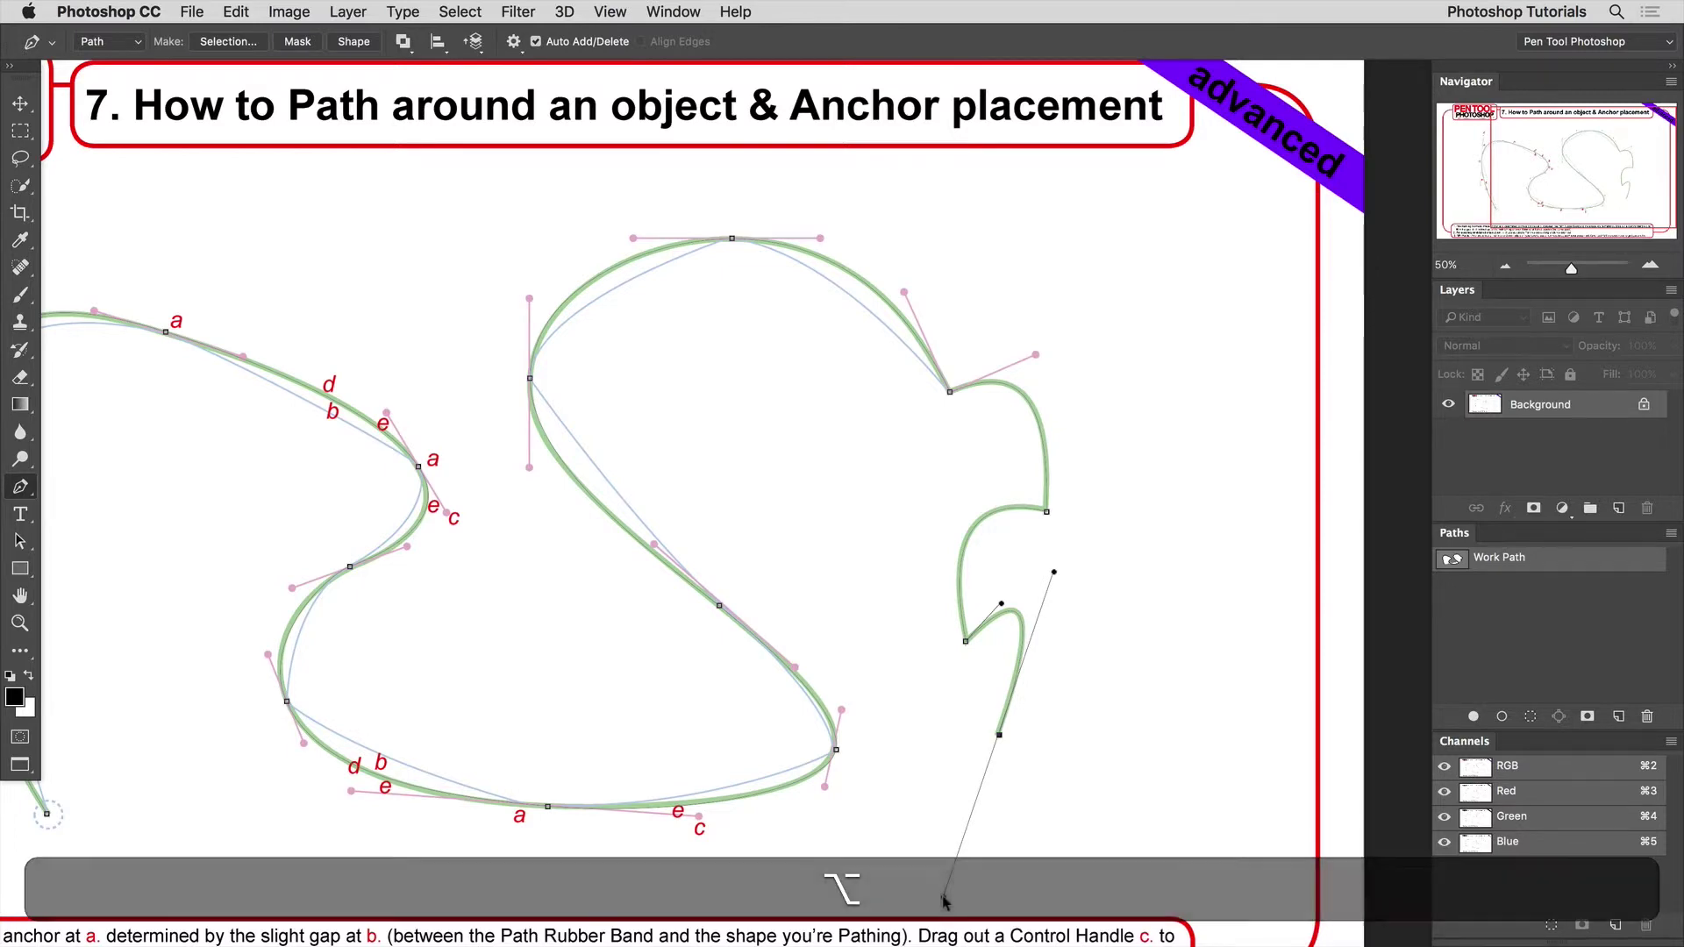
{"action": "key", "text": "Escape"}
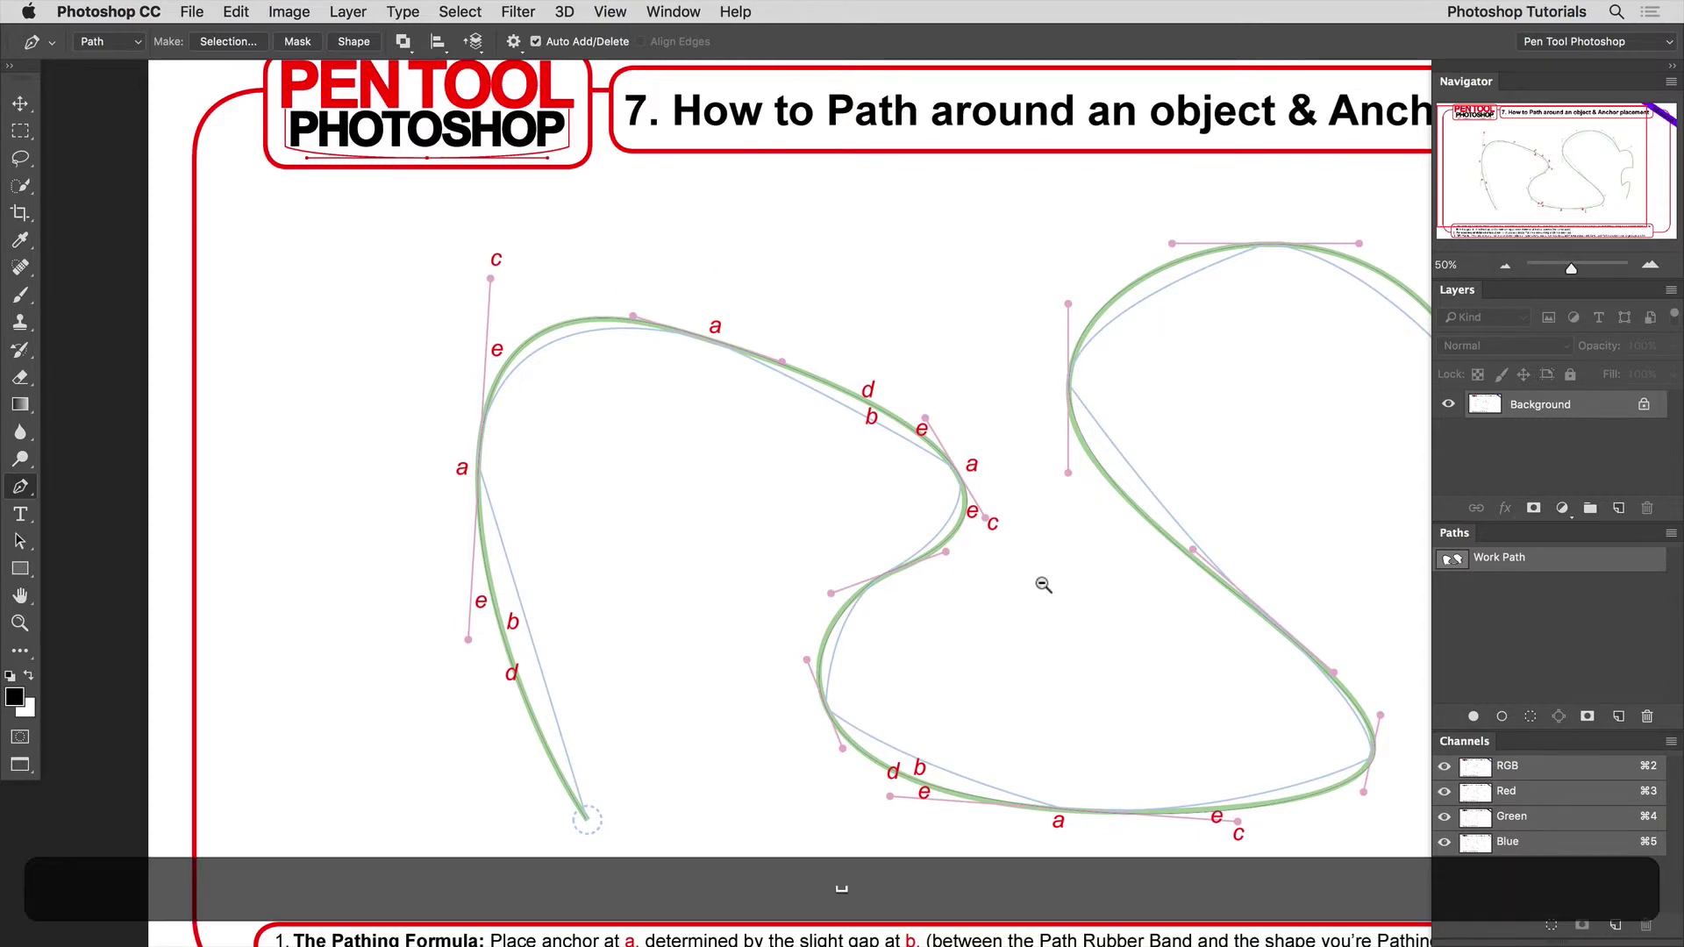
Select the traced path and add an extra anchor on its first segment between labels b and d, fitting its handles to the green curve
{"action": "key", "text": "super+minus"}
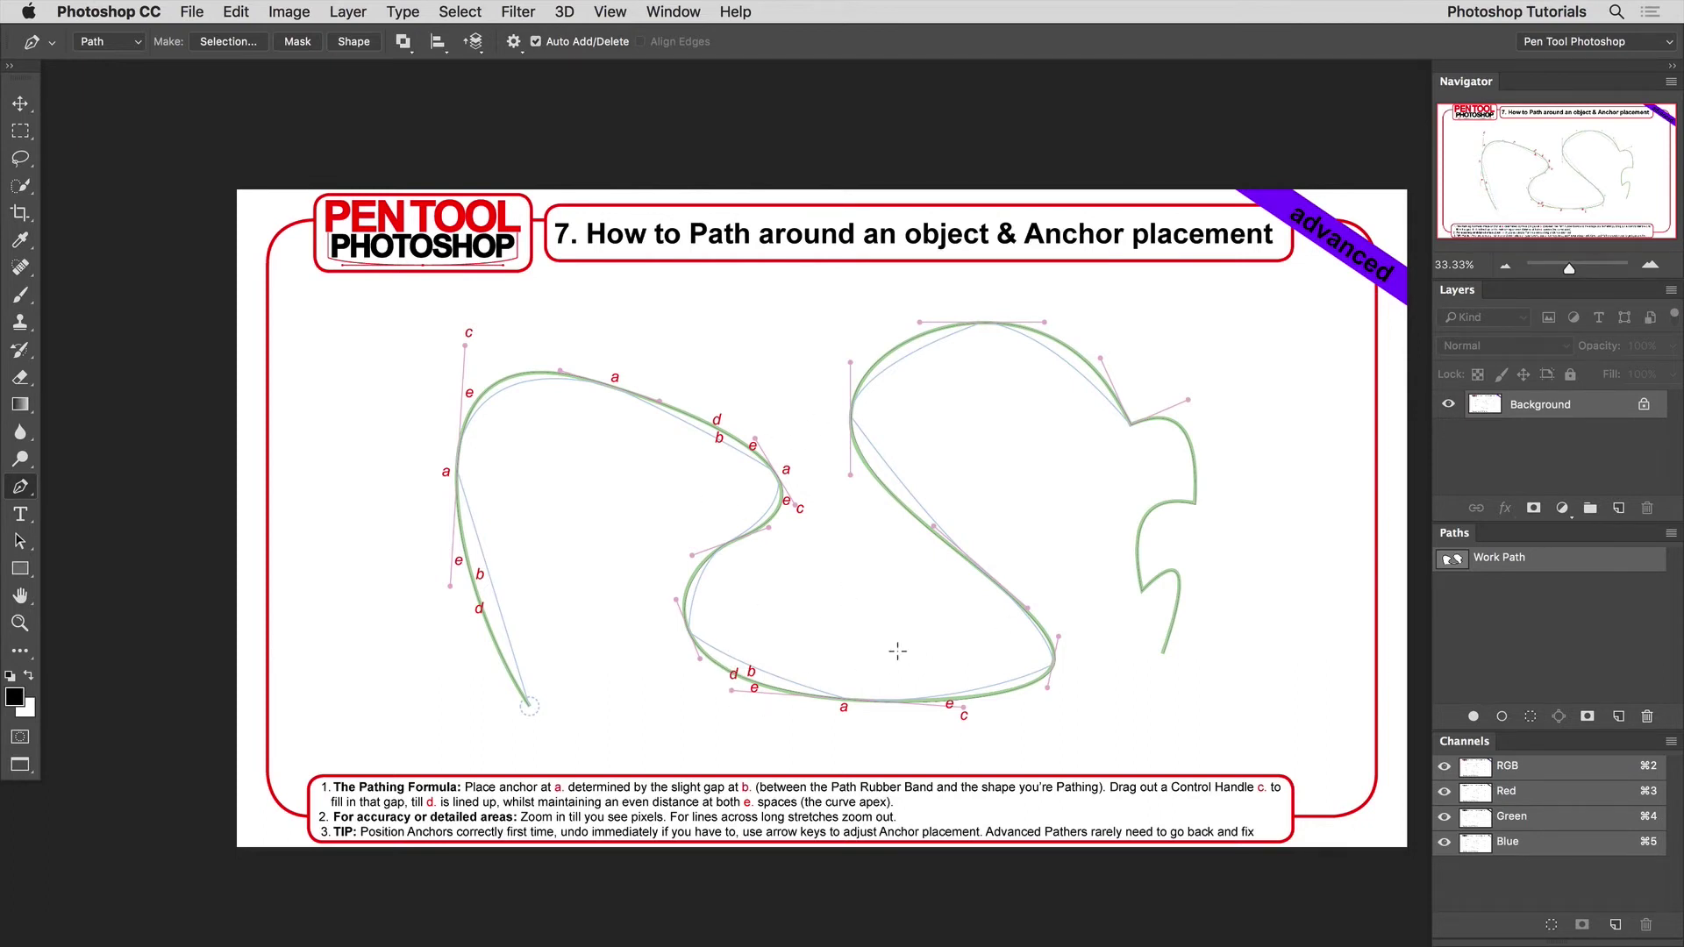
{"action": "left_click", "coordinate": [476, 593], "text": "super"}
{"action": "left_click_drag", "start_coordinate": [475, 586], "coordinate": [471, 592]}
{"action": "key", "text": "super"}
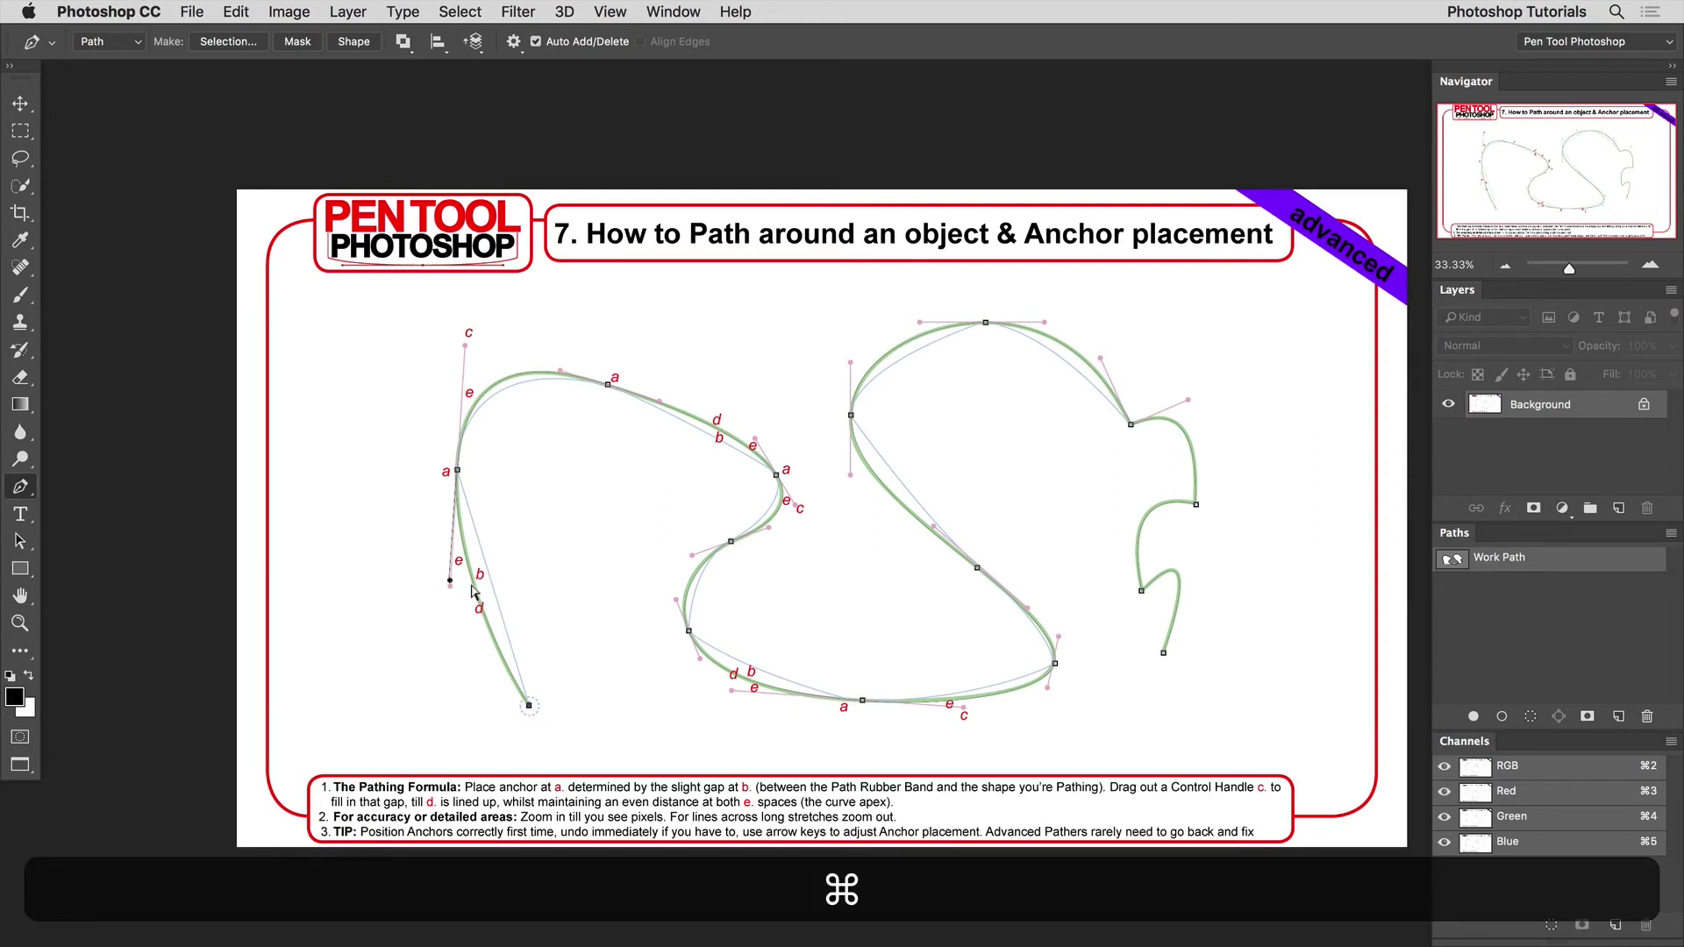
{"action": "left_click_drag", "start_coordinate": [472, 592], "coordinate": [477, 594]}
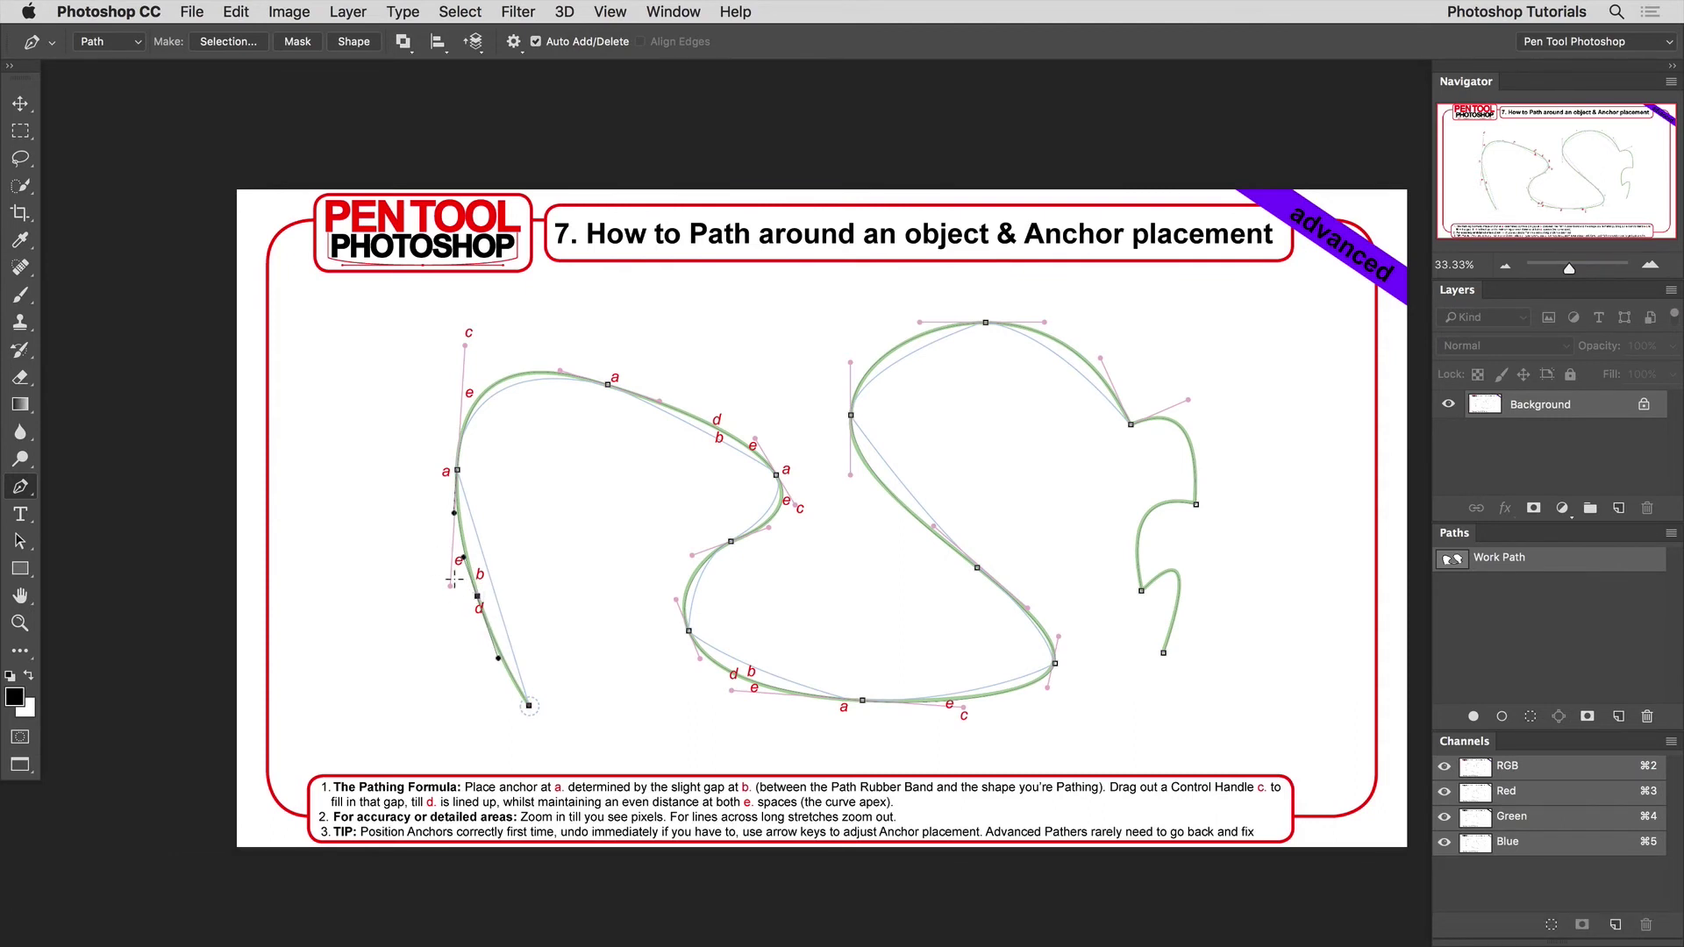
{"action": "left_click", "coordinate": [477, 596]}
{"action": "key", "text": "super+z"}
{"action": "key", "text": "alt+super"}
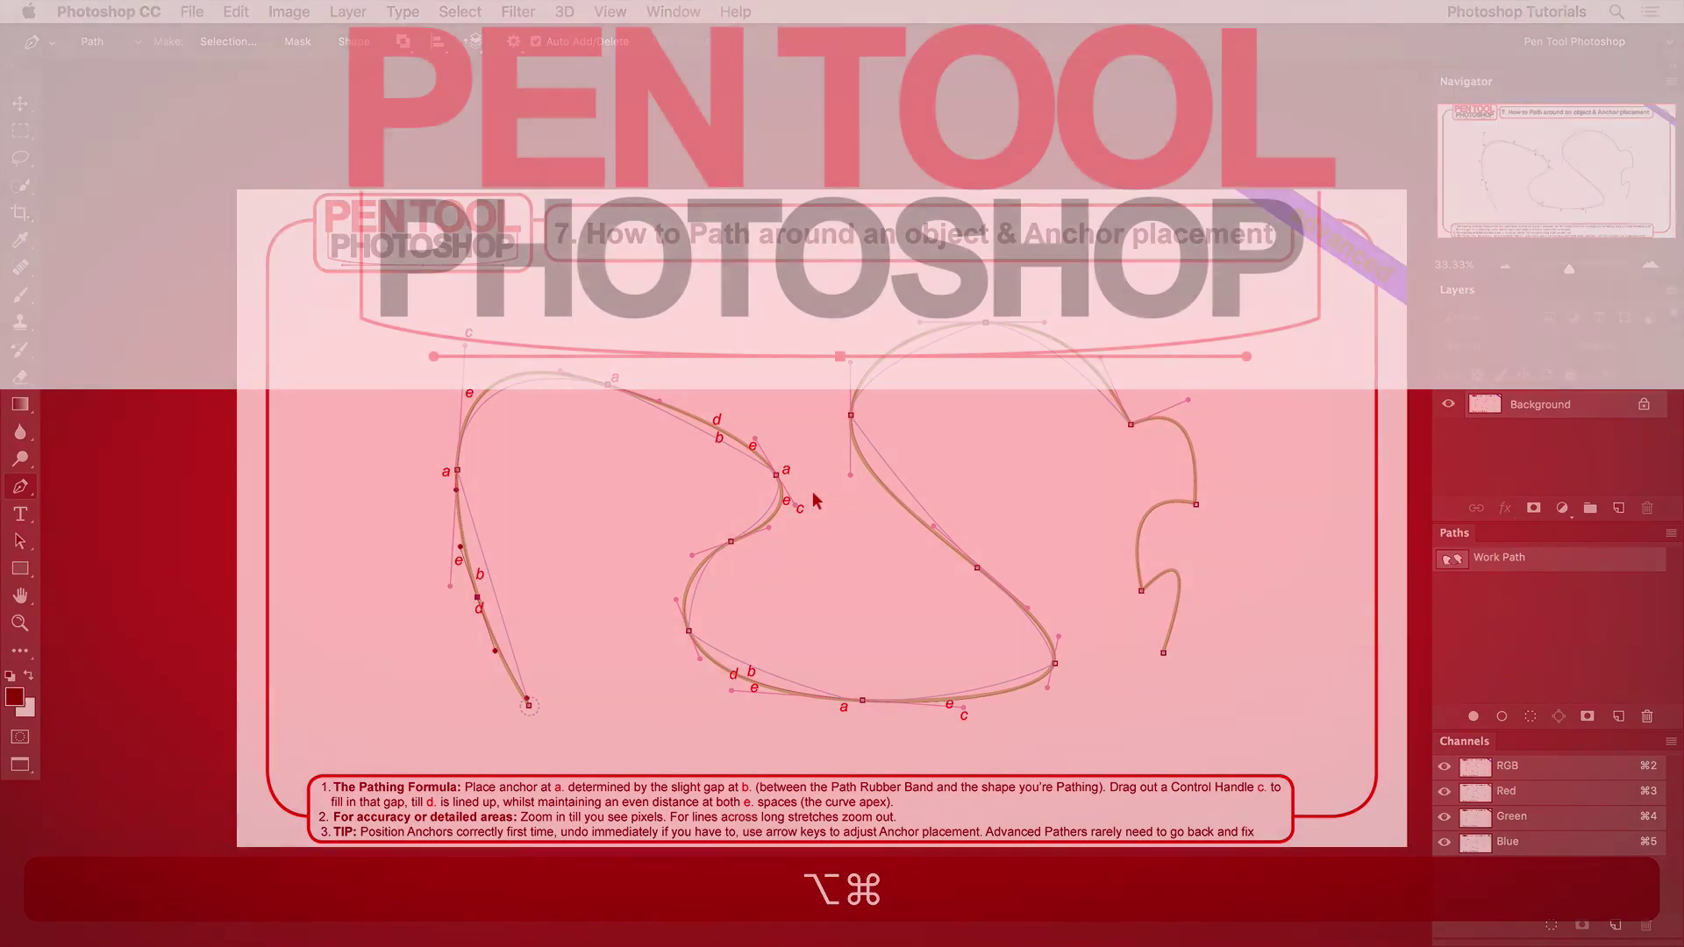